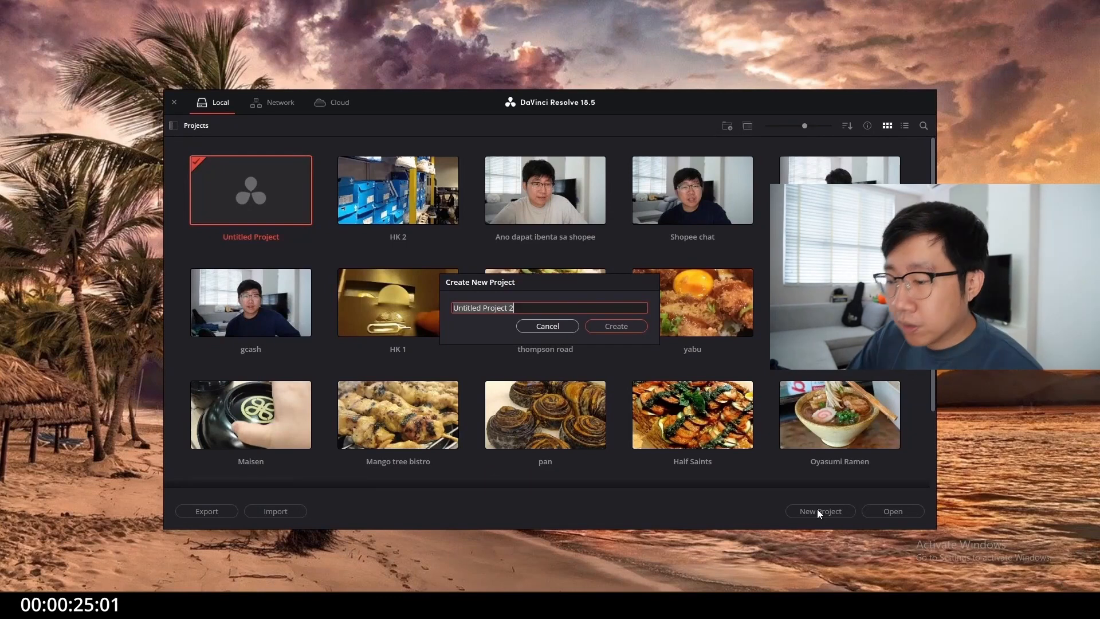
# Create a new project named proj 1 and open its Edit page
pyautogui.write('proj 1')
pyautogui.press('Return')
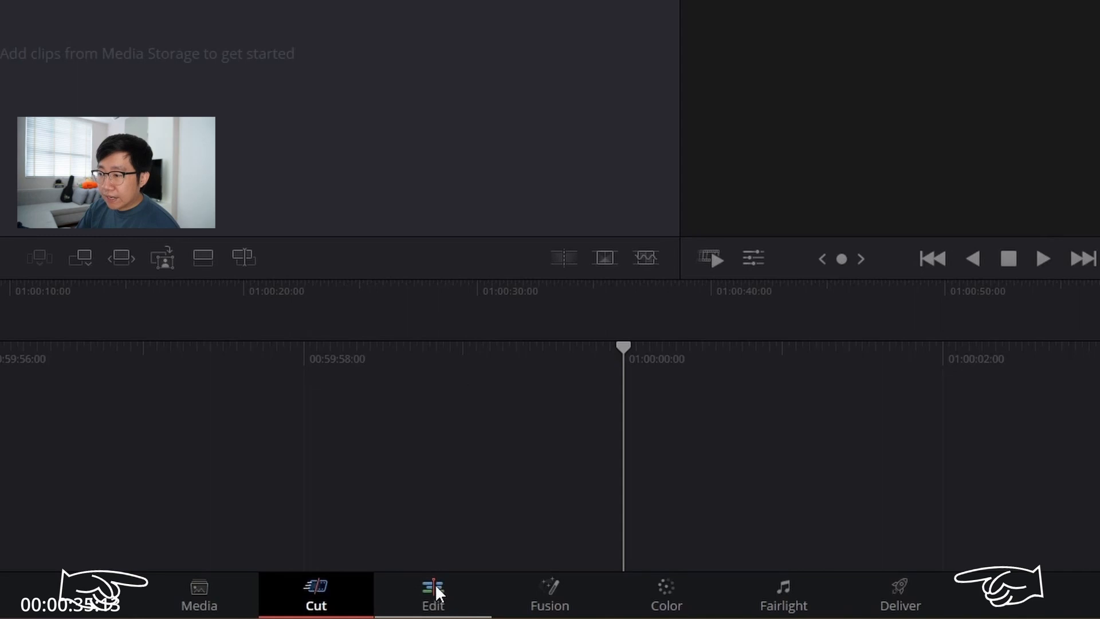
pyautogui.click(434, 590)
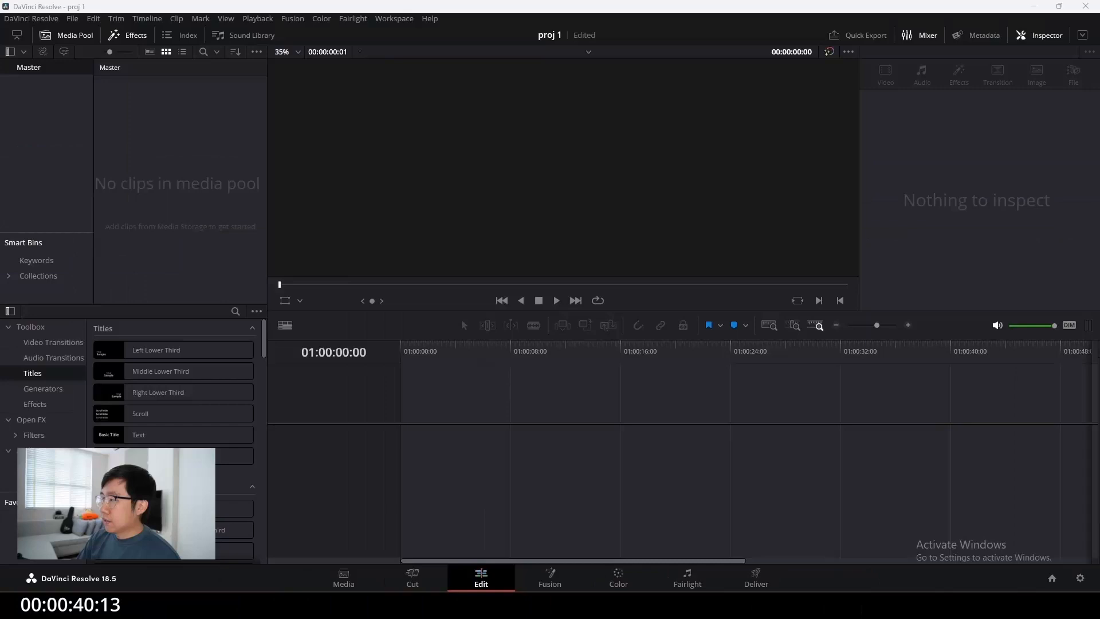
# Import all video clips from the Nike Outlet folder into the media pool, keeping the project's frame rate
pyautogui.moveTo(1099, 121); pyautogui.dragTo(652, 121)
pyautogui.moveTo(437, 440); pyautogui.dragTo(939, 230)
pyautogui.moveTo(451, 240); pyautogui.dragTo(195, 172)
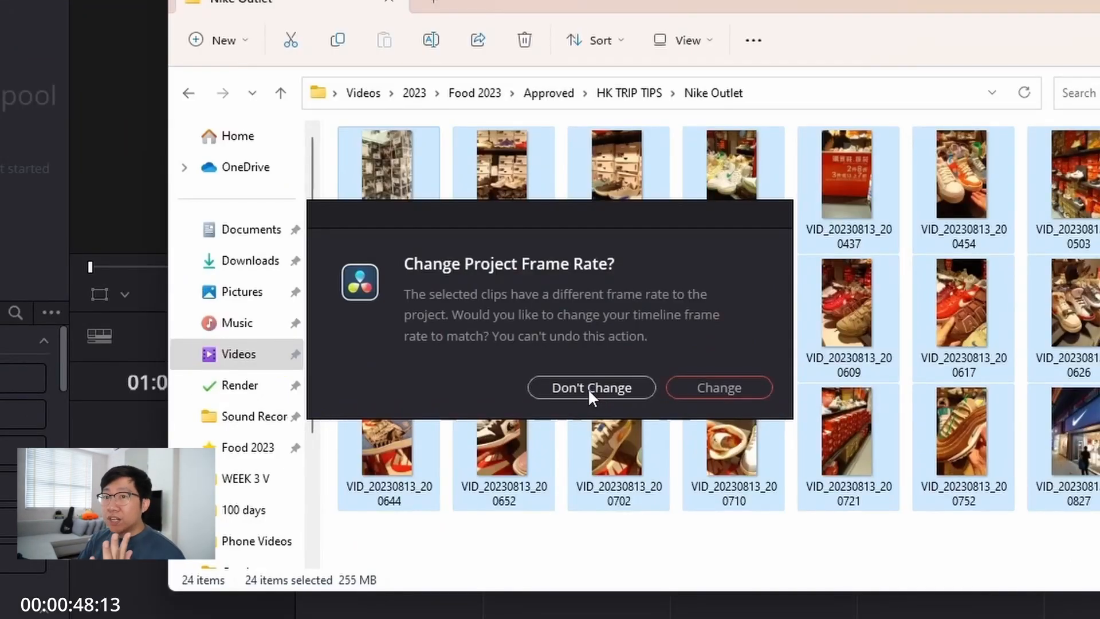
pyautogui.click(588, 388)
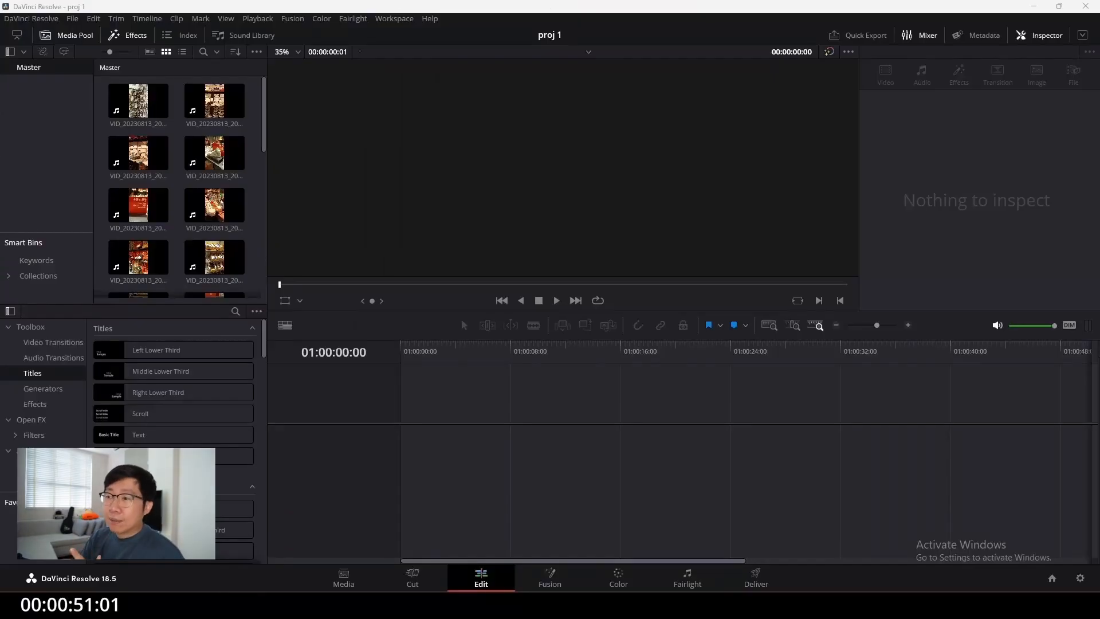
# Set the project's timeline format to vertical resolution, 1080 x 1920 HD, and save the project settings
pyautogui.click(145, 110)
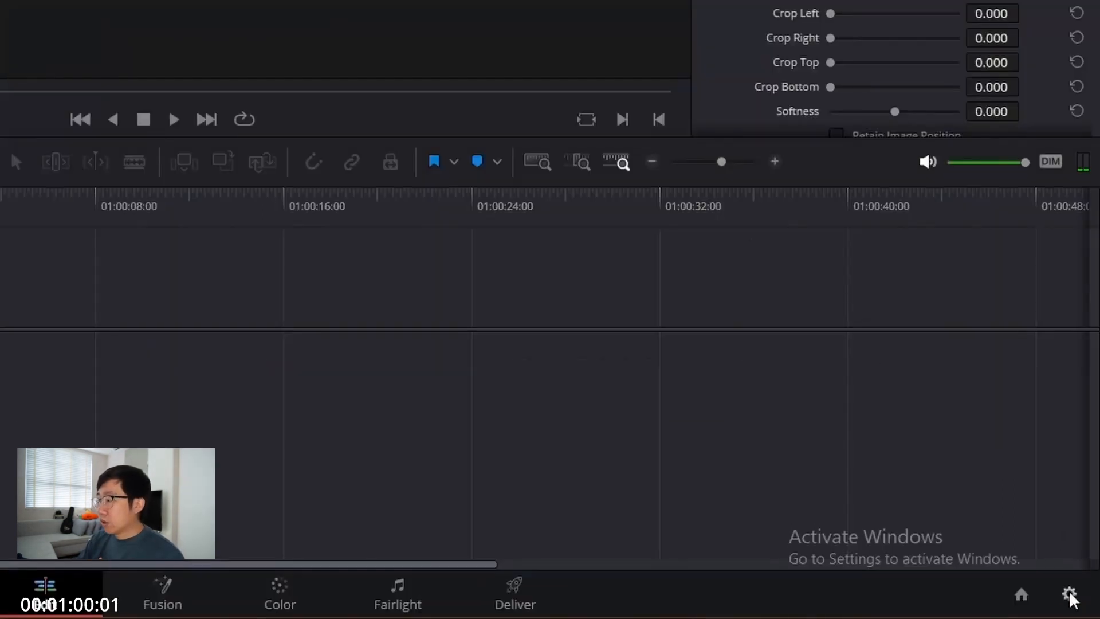
pyautogui.click(1069, 594)
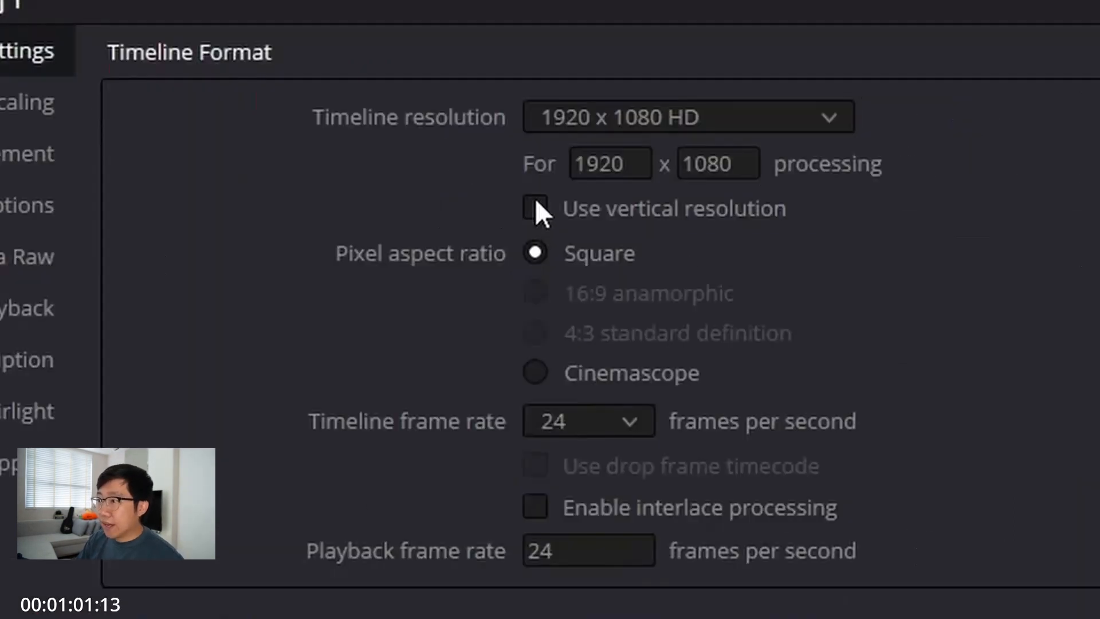
pyautogui.click(518, 158)
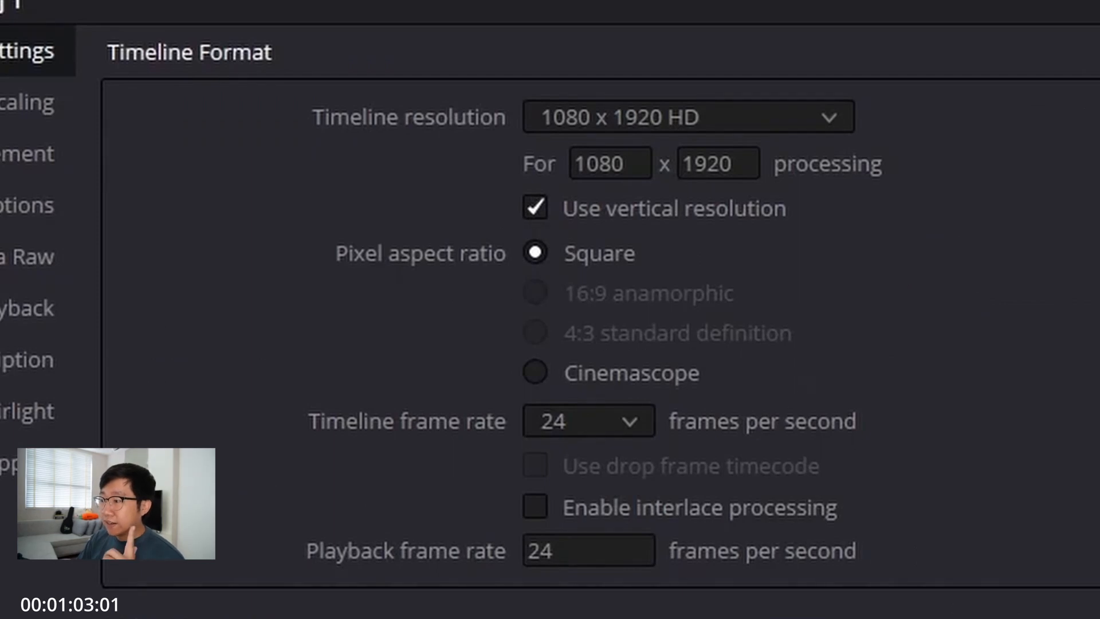
pyautogui.click(809, 526)
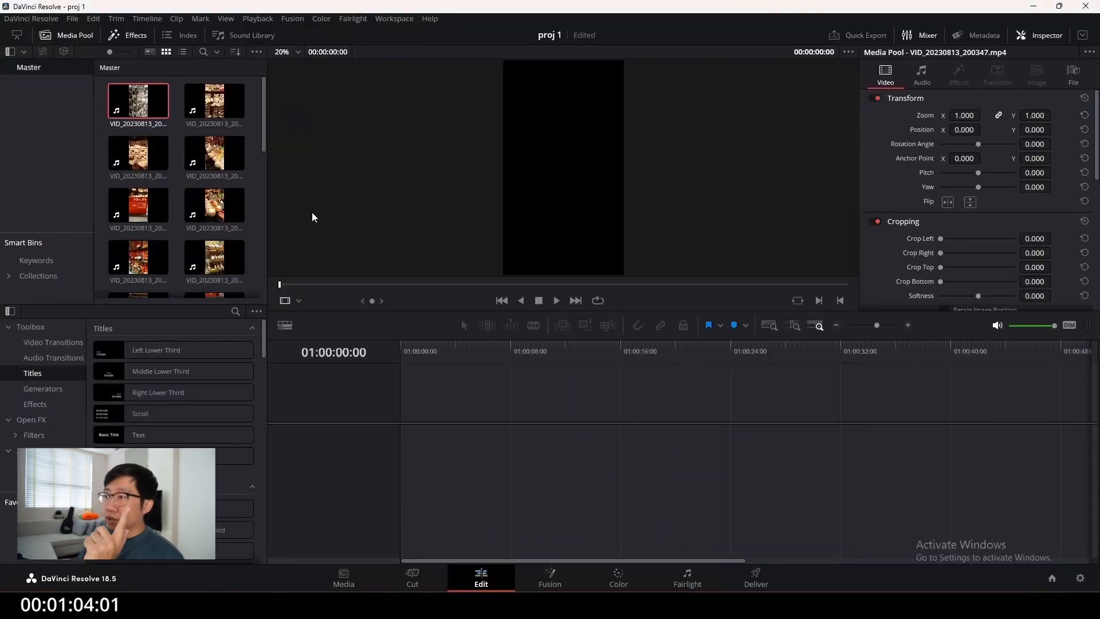
# Place the clips VID_20230813_200428 and VID_20230813_200355 end to end at the start of a new timeline
pyautogui.moveTo(214, 154); pyautogui.dragTo(481, 458)
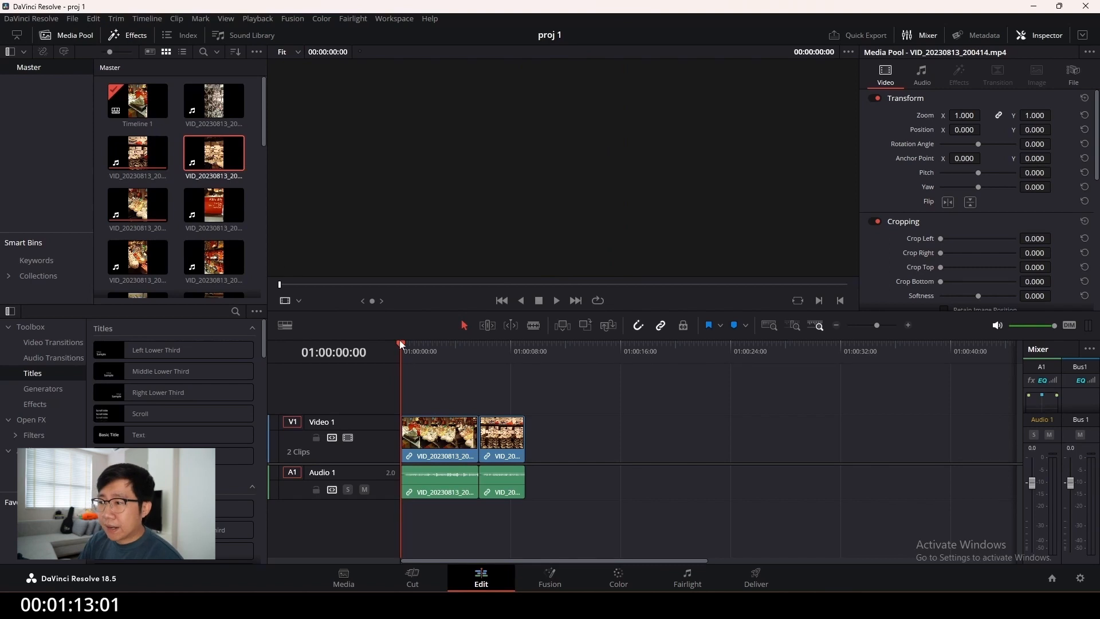
# Try splitting the first timeline clip at 01:00:03:00 and undo the split
pyautogui.moveTo(401, 342); pyautogui.dragTo(441, 349)
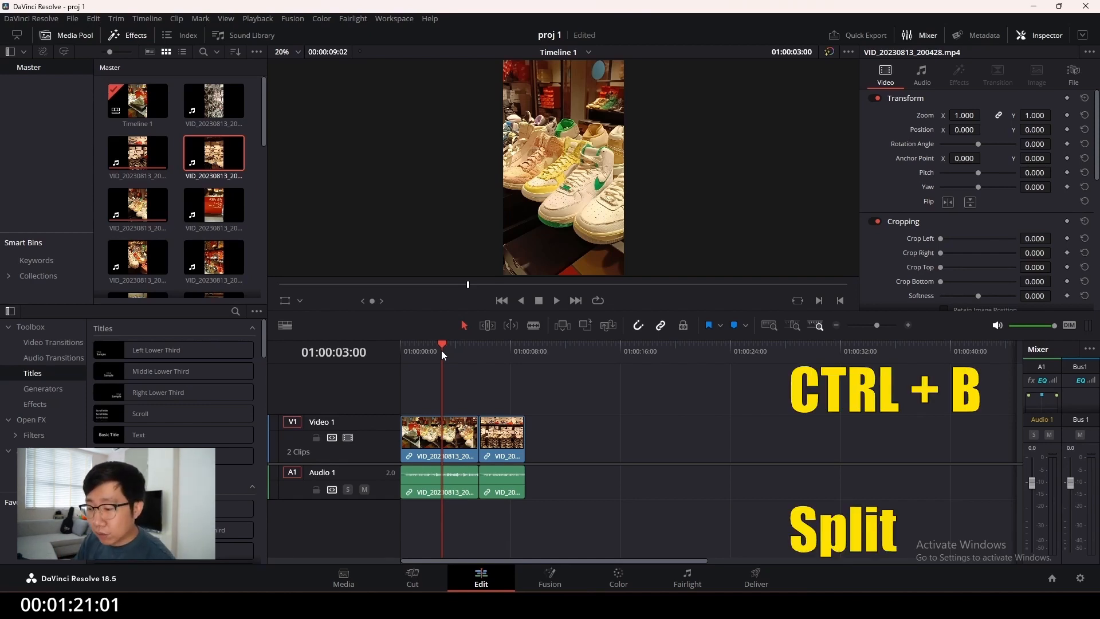
pyautogui.hotkey('ctrl', 'b')
pyautogui.moveTo(460, 443)
pyautogui.mouseDown()
pyautogui.moveTo(750, 443)
pyautogui.moveTo(461, 443)
pyautogui.mouseUp()
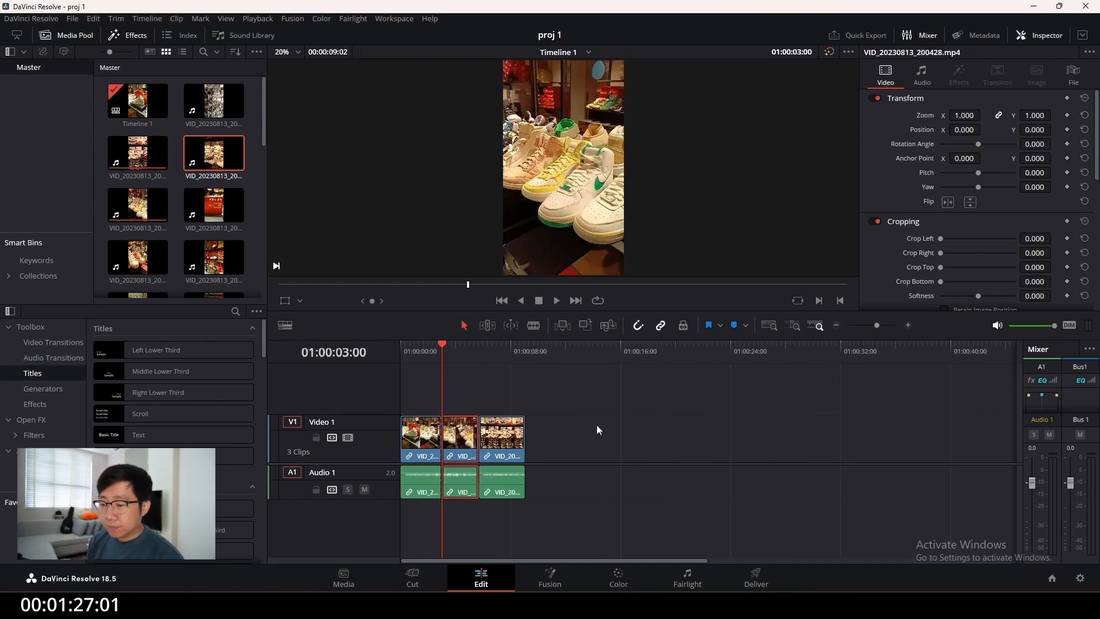
pyautogui.hotkey('ctrl', 'z')
pyautogui.hotkey('ctrl', 'z')
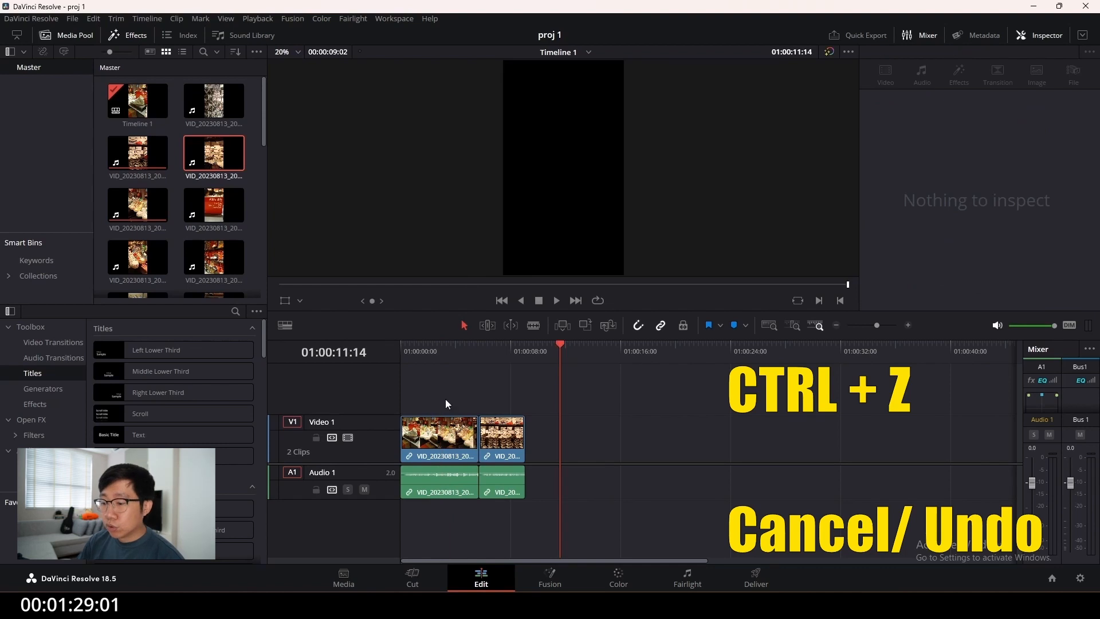
# Split the first timeline clip at 01:00:03:18 and delete the piece after the cut, leaving a gap
pyautogui.click(452, 346)
pyautogui.hotkey('ctrl', 'b')
pyautogui.click(464, 445)
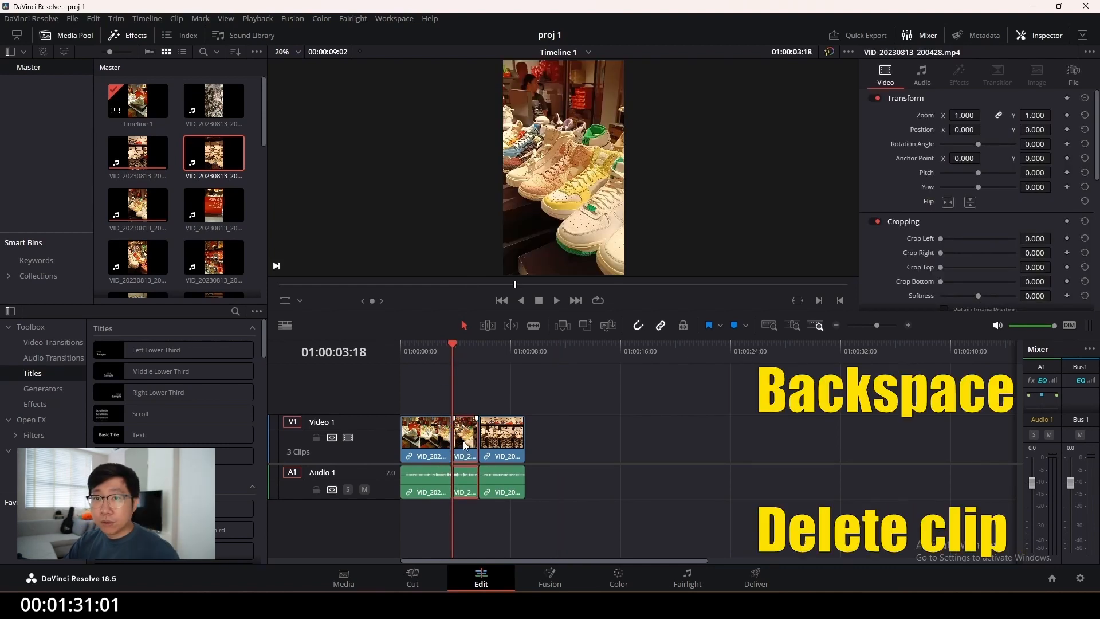
pyautogui.press('BackSpace')
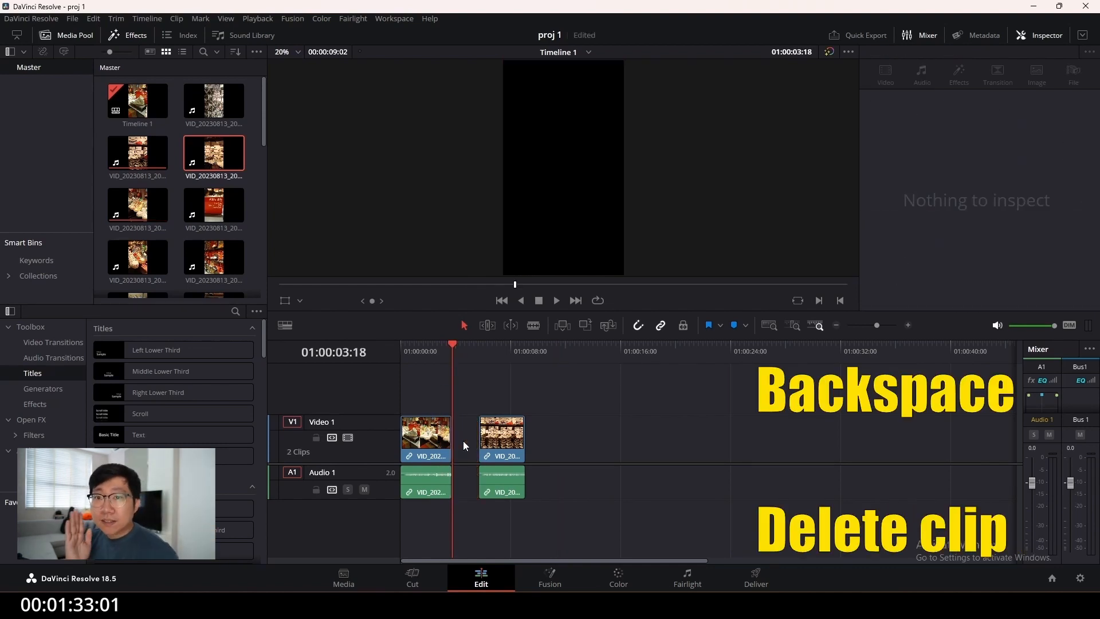
# Restore the deleted piece, try moving it above the first clip onto Video 2, and undo the move
pyautogui.hotkey('ctrl', 'z')
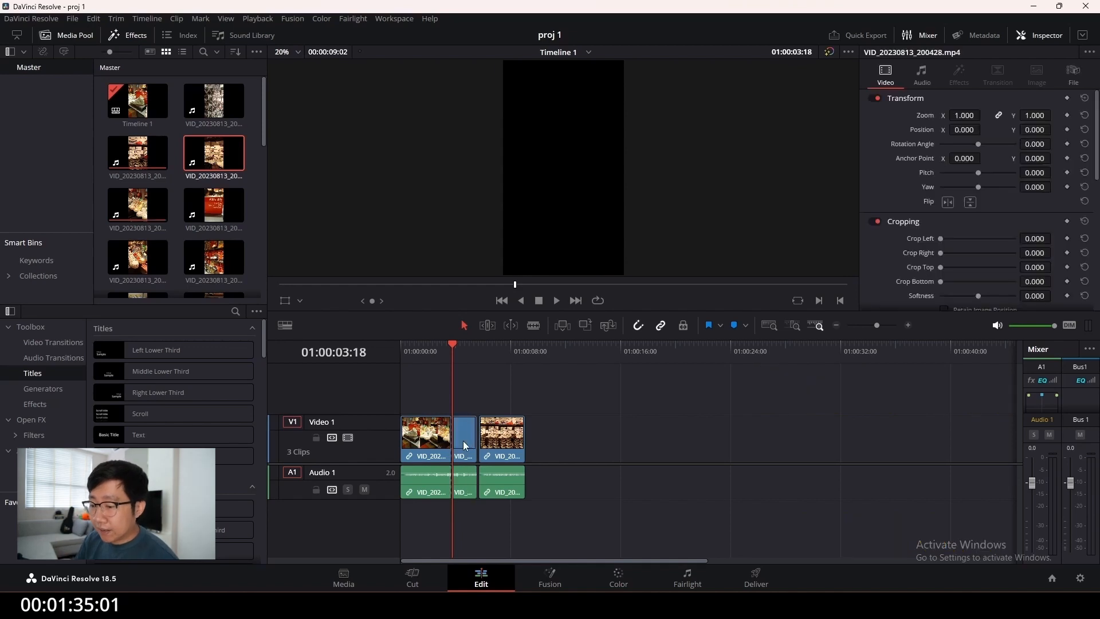
pyautogui.moveTo(466, 433); pyautogui.dragTo(416, 393)
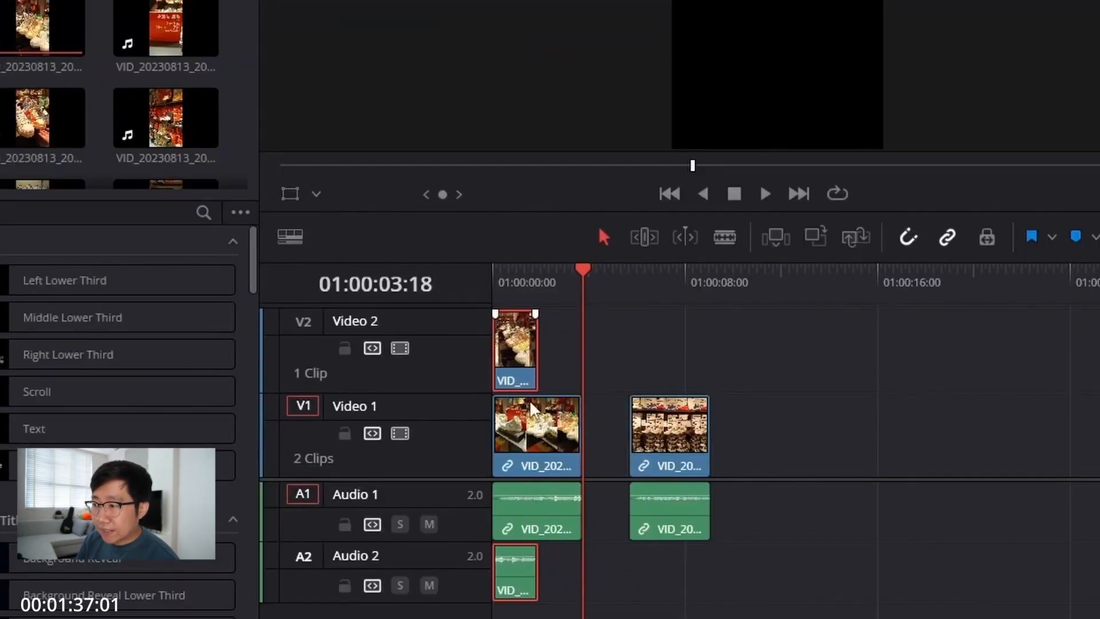
pyautogui.click(519, 430)
pyautogui.click(517, 345)
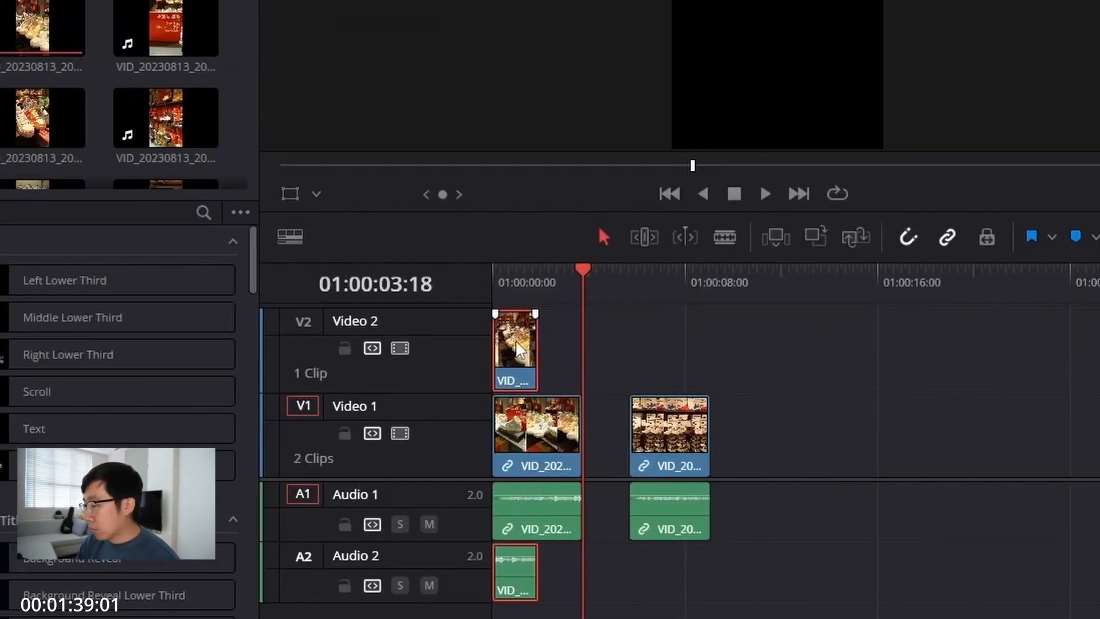
pyautogui.hotkey('ctrl', 'z')
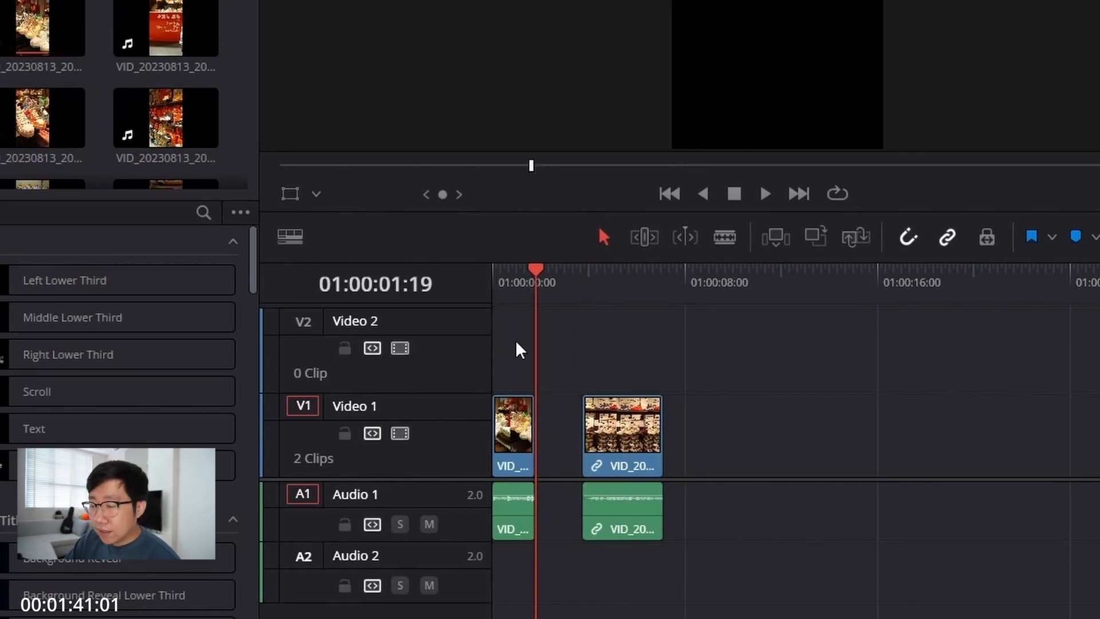
pyautogui.hotkey('ctrl', 'z')
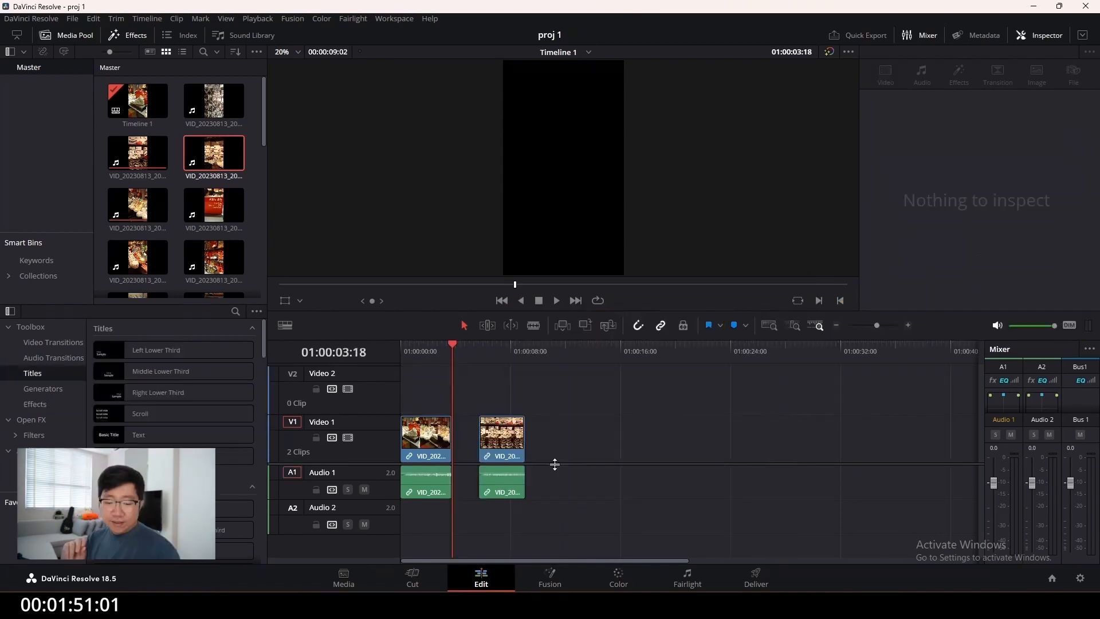
# With the Inspector shown, scale the second clip to 1.370, set its X position to 164.000 and adjust its Y position
pyautogui.click(1043, 38)
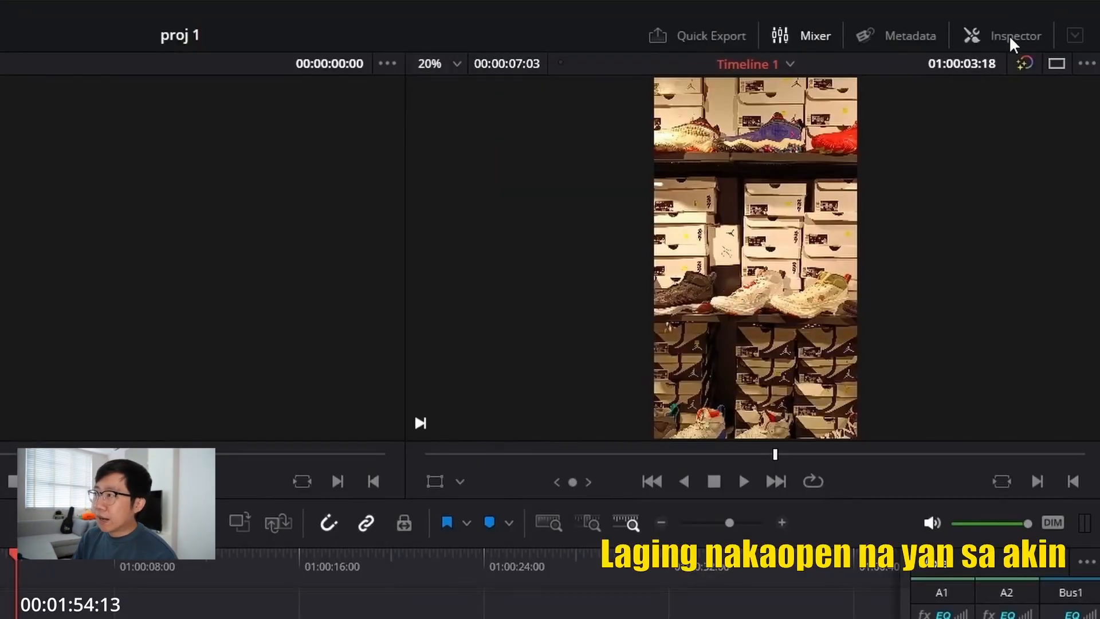
pyautogui.click(1042, 35)
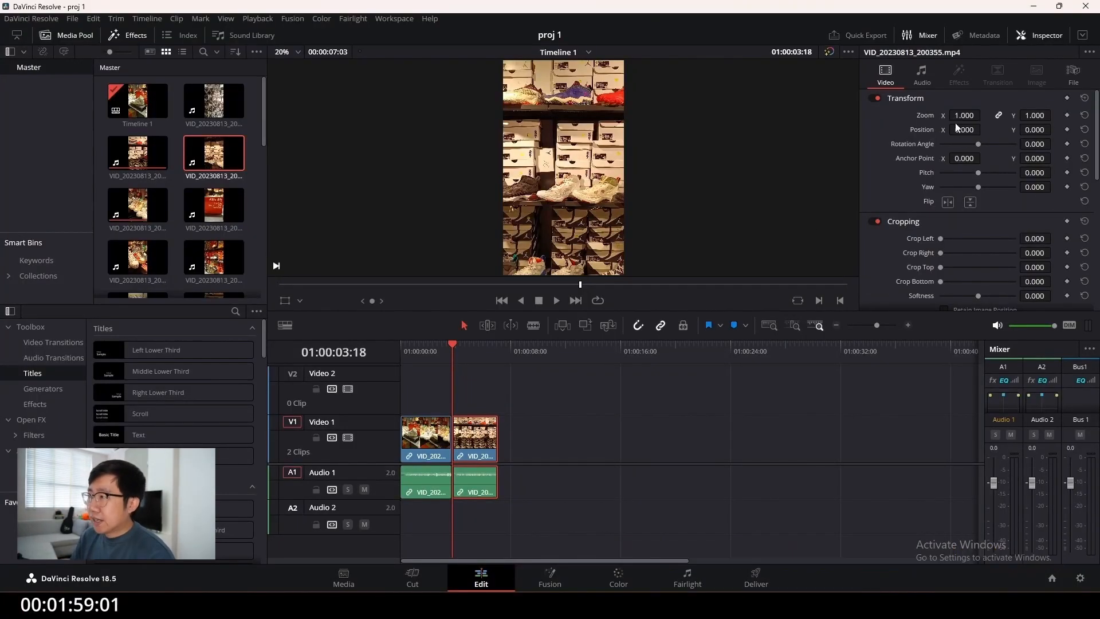
pyautogui.moveTo(964, 115); pyautogui.dragTo(983, 128)
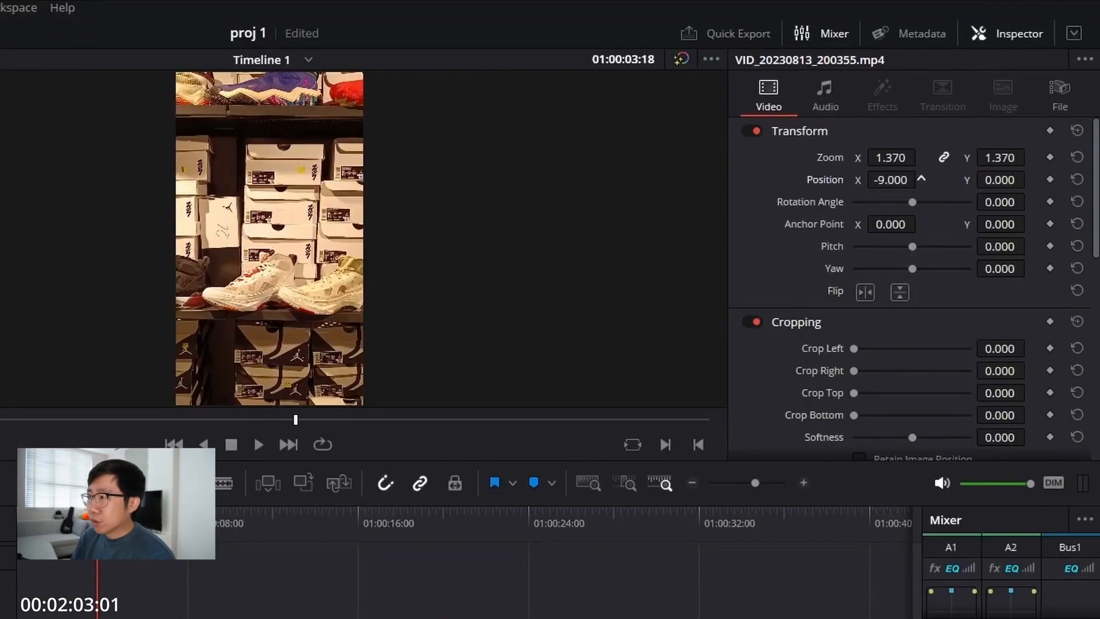
pyautogui.moveTo(921, 179); pyautogui.dragTo(921, 179)
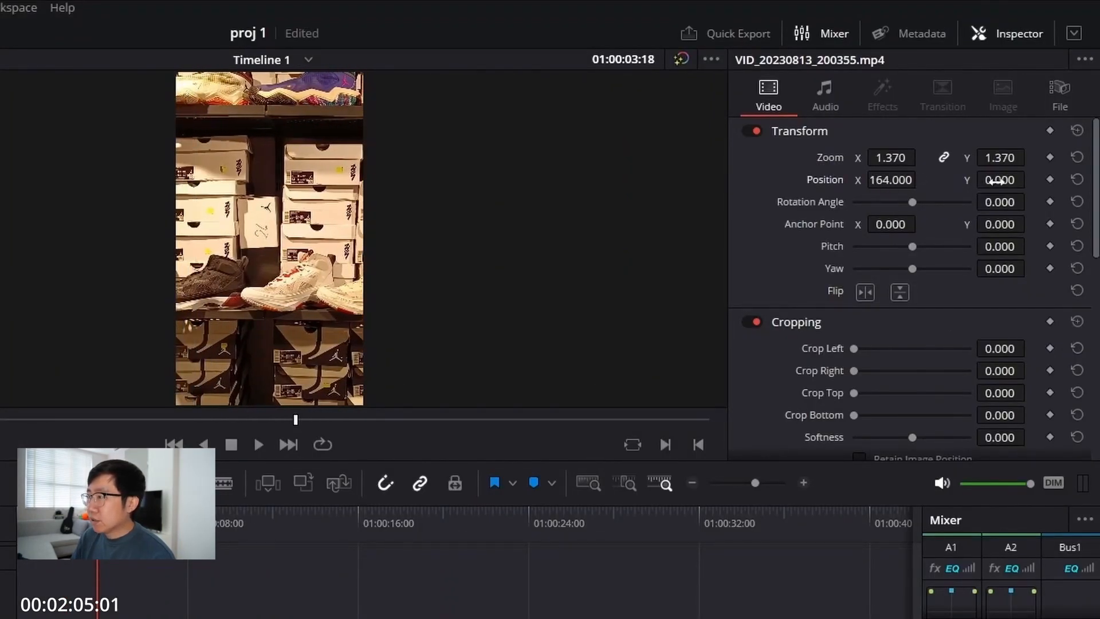
pyautogui.moveTo(996, 181); pyautogui.dragTo(996, 181)
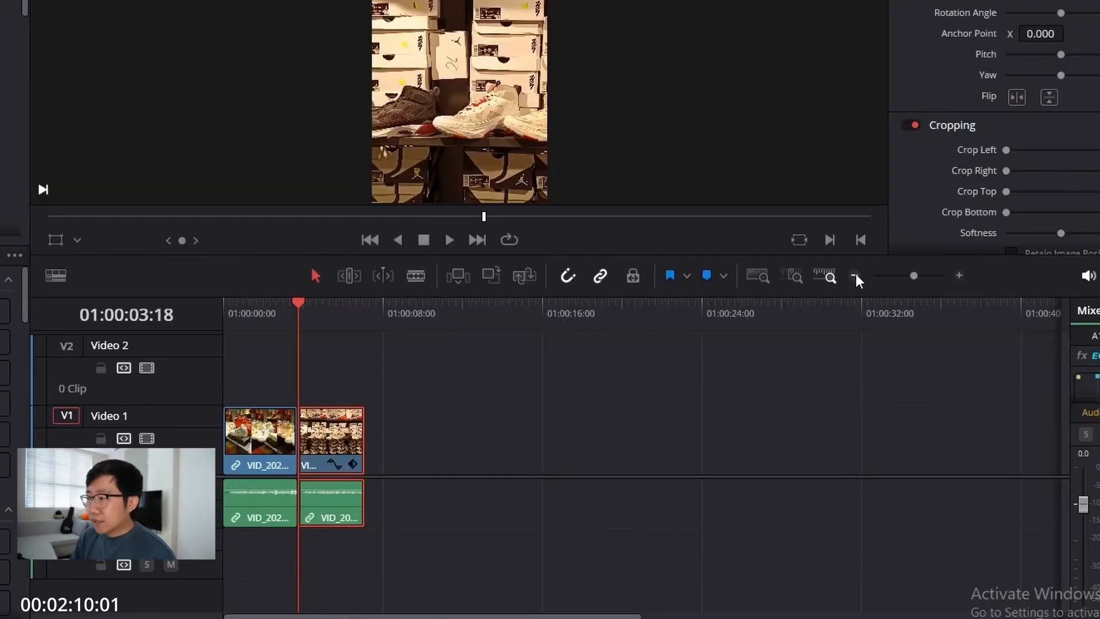
# Add a basic Text title at the start of Video 2 above the clips and change its text to hello
pyautogui.click(836, 325)
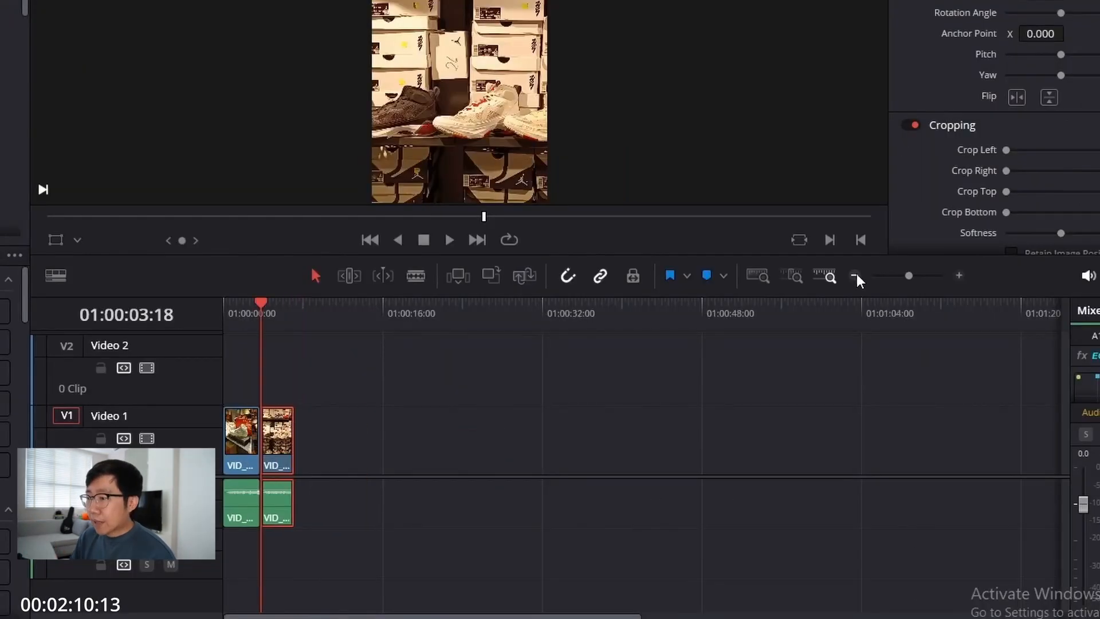
pyautogui.click(960, 277)
pyautogui.click(959, 277)
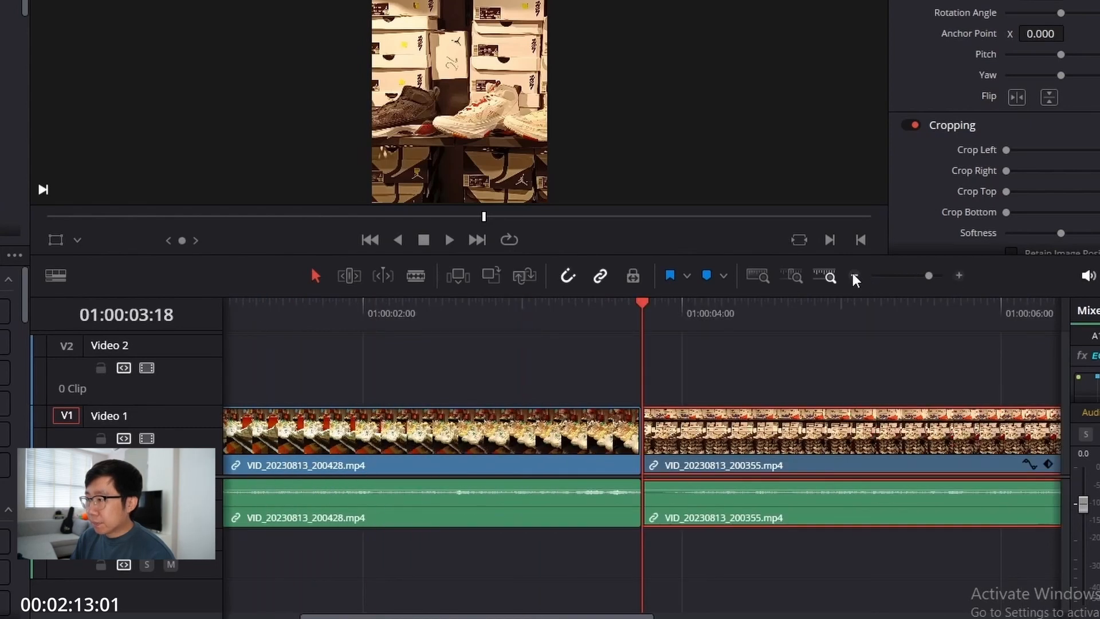
pyautogui.click(852, 272)
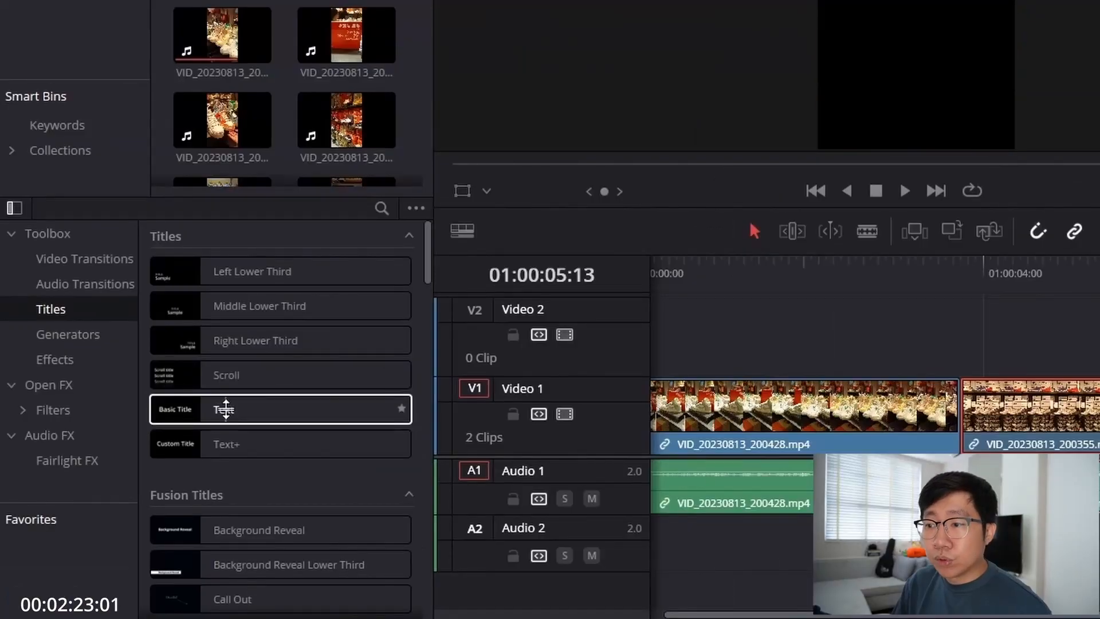
pyautogui.moveTo(225, 409); pyautogui.dragTo(659, 332)
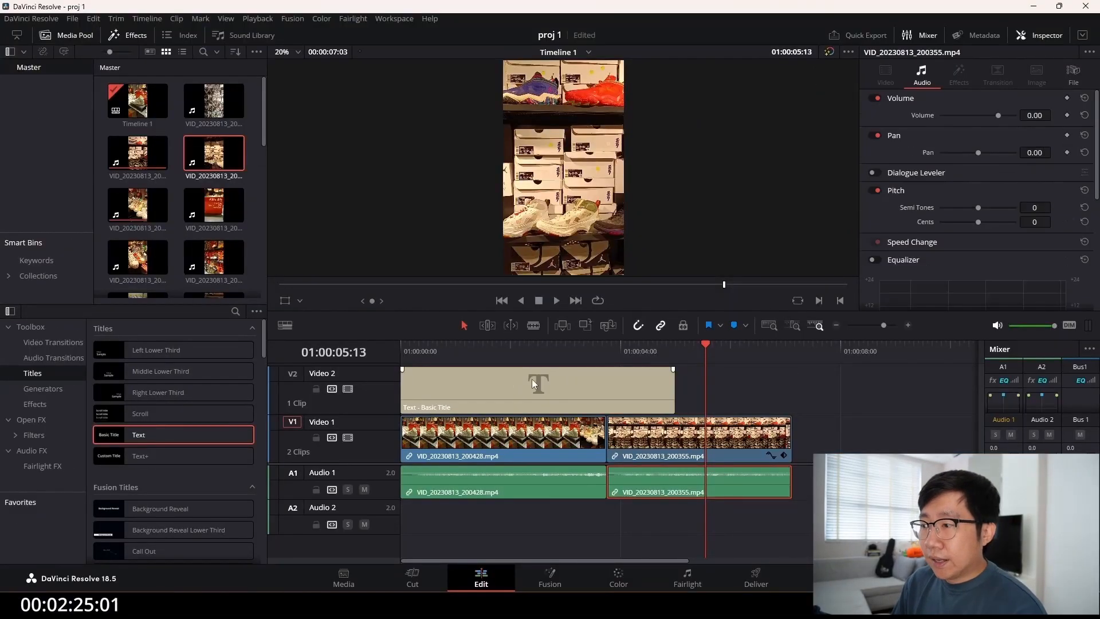
pyautogui.click(531, 382)
pyautogui.click(868, 145)
pyautogui.hotkey('ctrl', 'a')
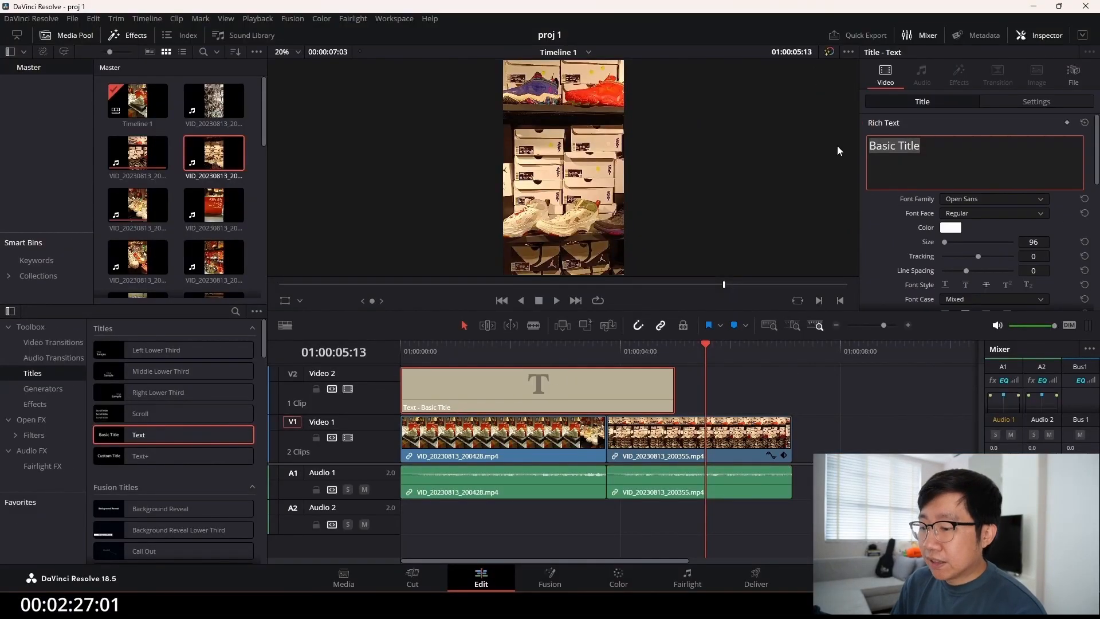
pyautogui.write('hello')
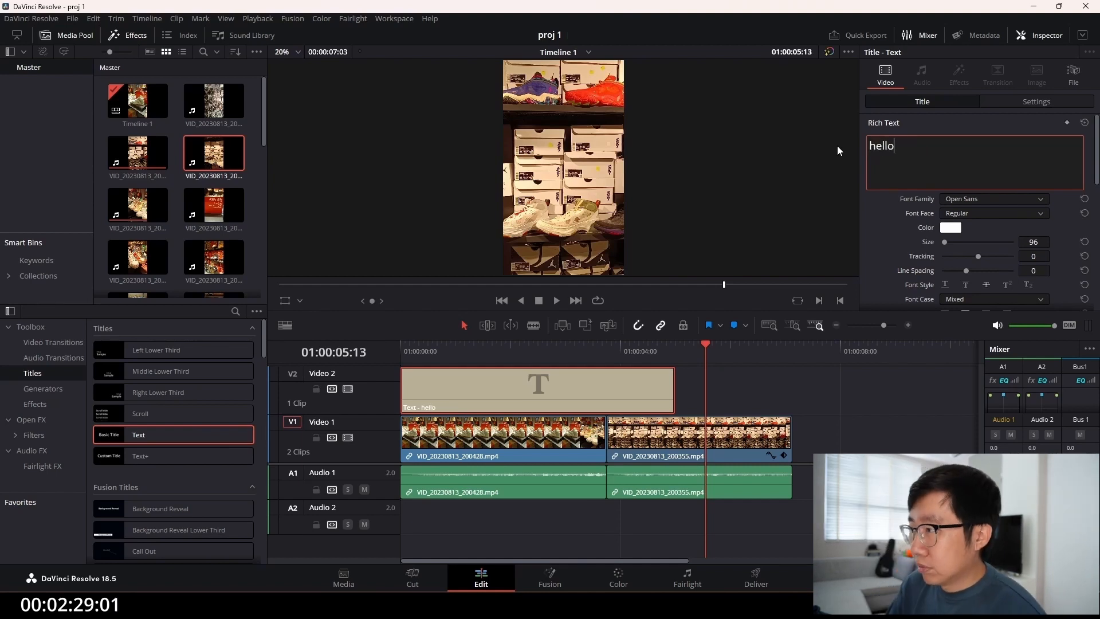
# Set the hello title's font to Old English Text MT and its color to black
pyautogui.click(1003, 200)
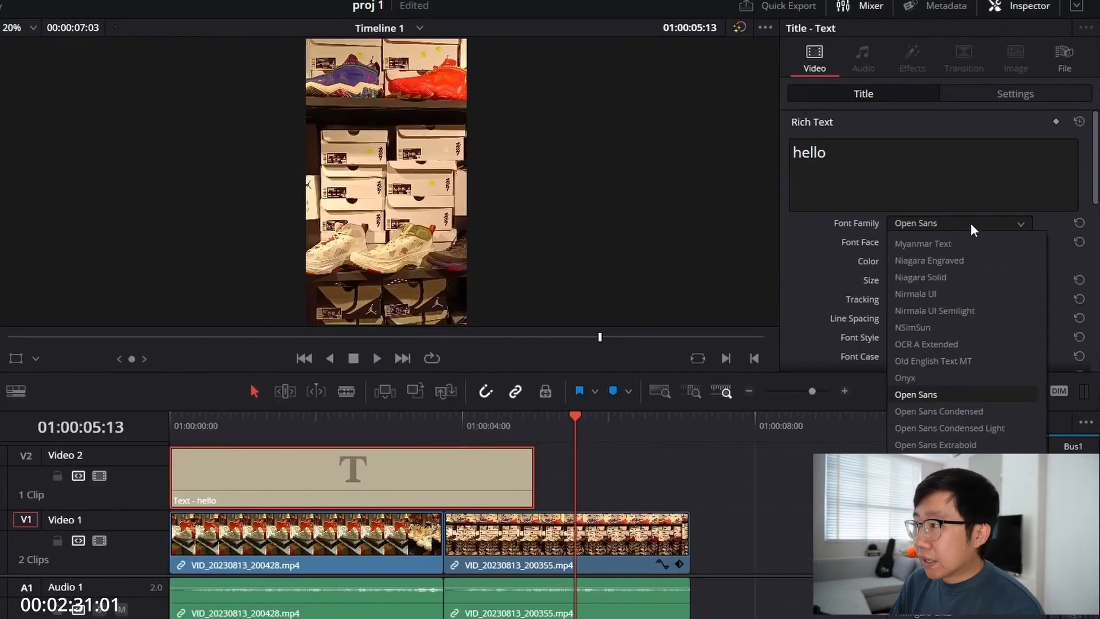
pyautogui.click(948, 347)
pyautogui.click(548, 350)
pyautogui.click(950, 228)
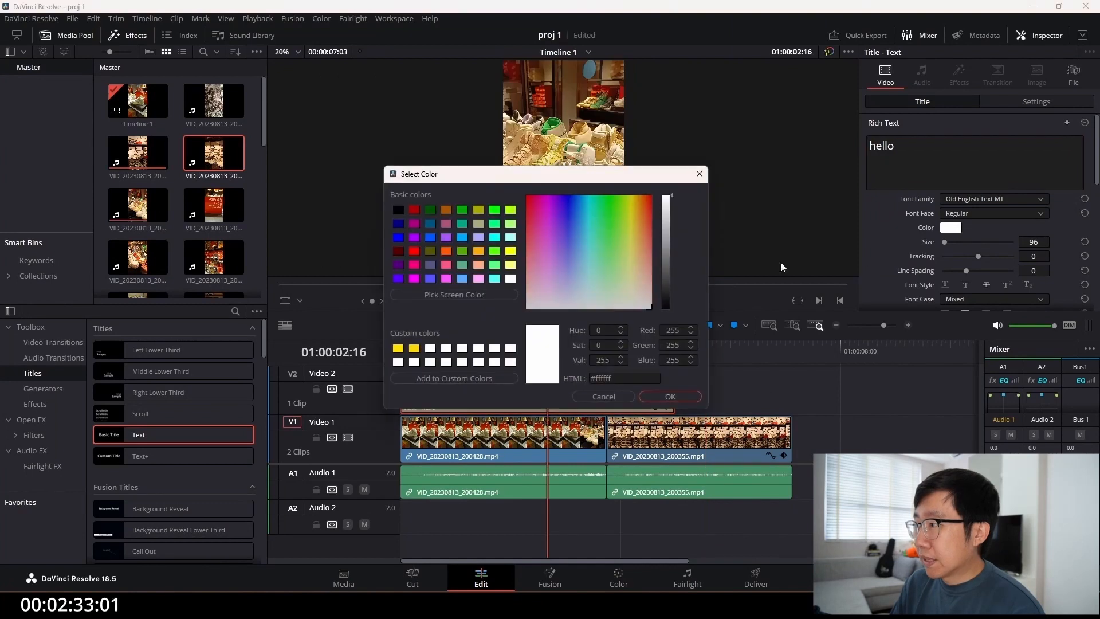
pyautogui.click(414, 251)
pyautogui.click(398, 210)
pyautogui.click(680, 395)
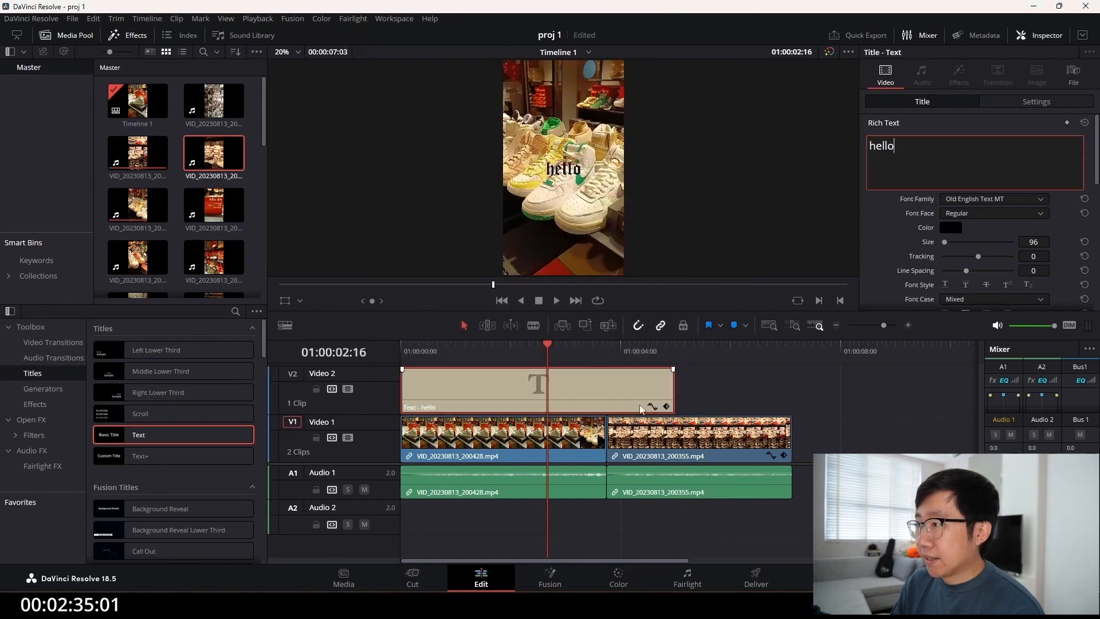
# Change the hello title's font family to Open Sans Condensed
pyautogui.click(994, 199)
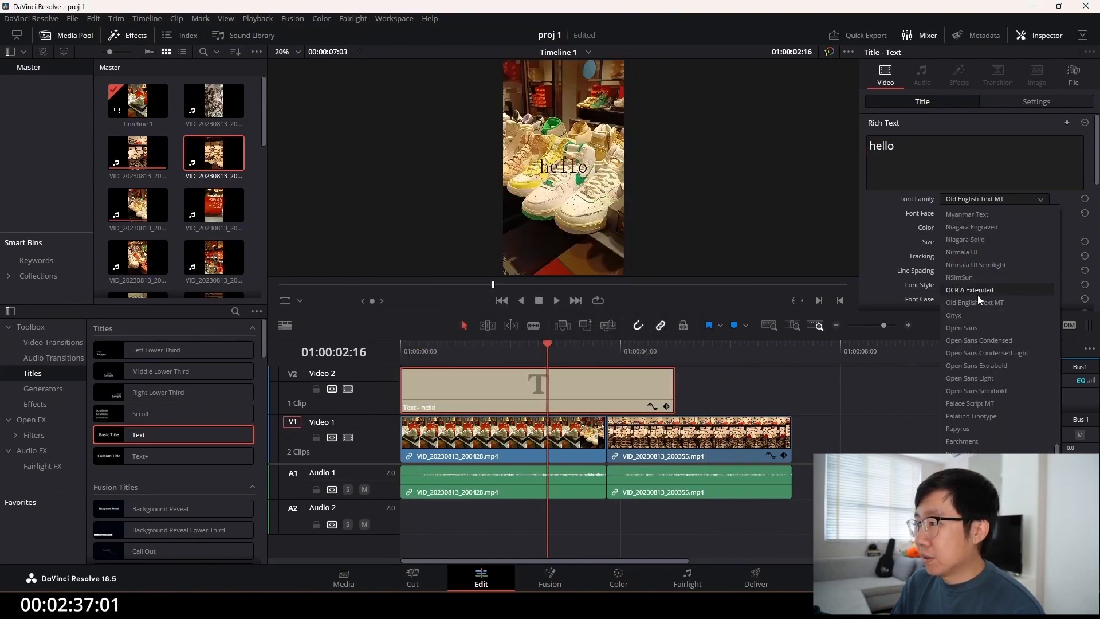
pyautogui.click(977, 341)
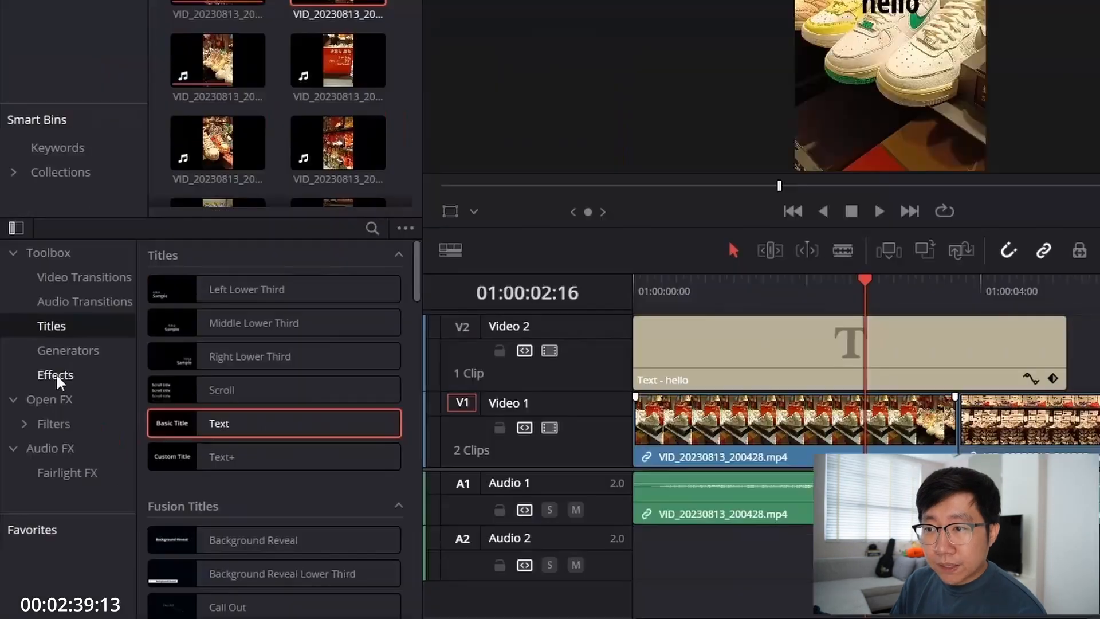
# Apply the Binoculars effect to the first clip on Video 1 and play the timeline from the start
pyautogui.click(35, 404)
pyautogui.moveTo(233, 405); pyautogui.dragTo(746, 436)
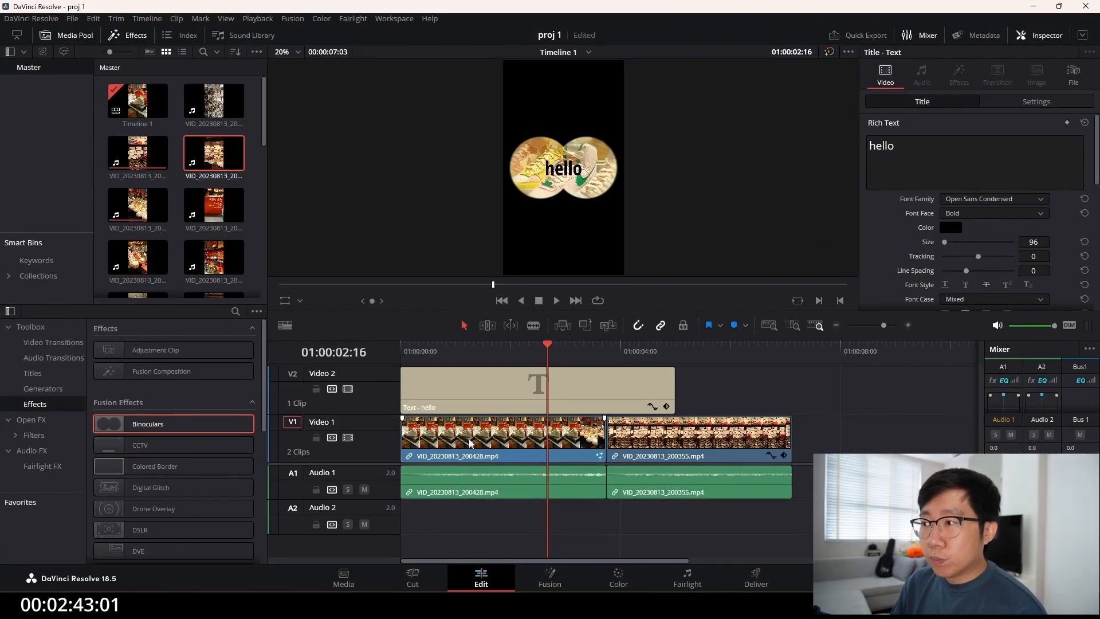
pyautogui.click(405, 343)
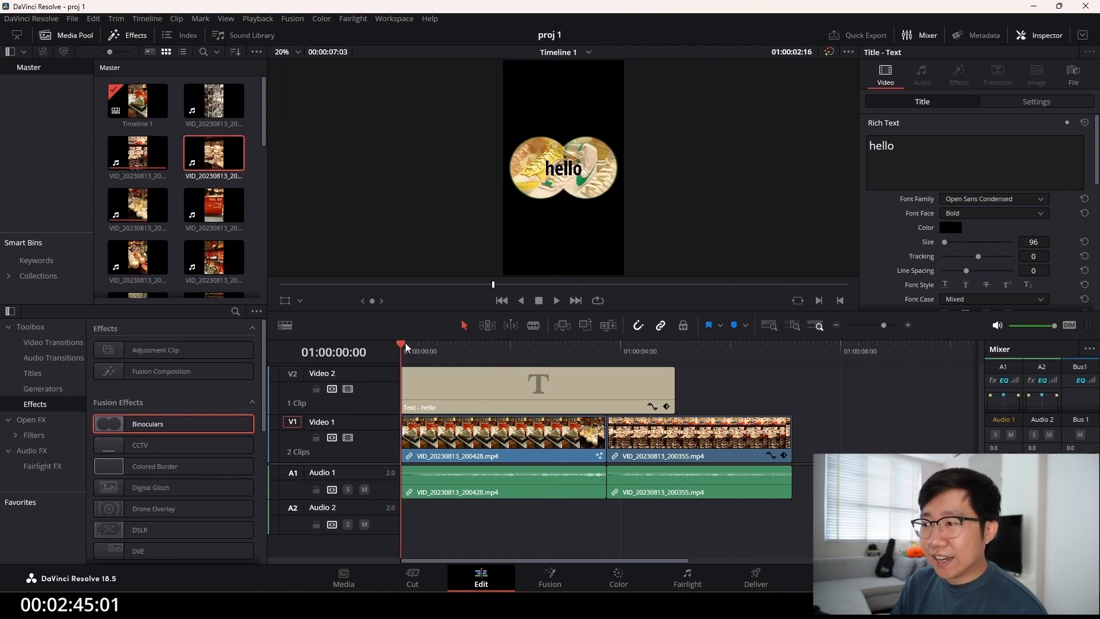
pyautogui.press('space')
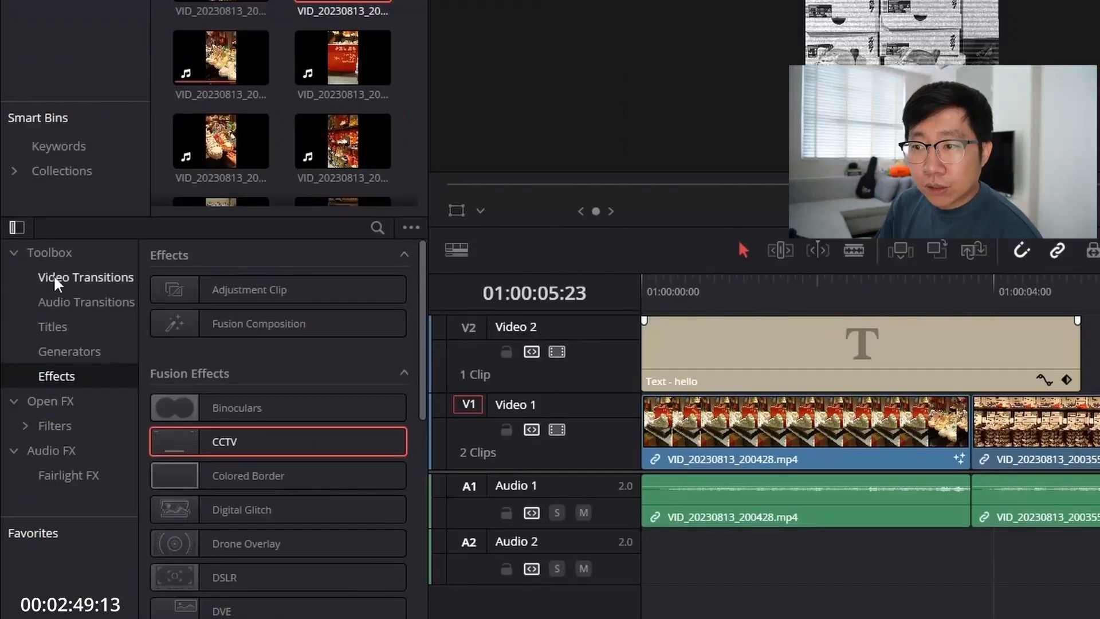
# Add a Blur Dissolve transition at the cut between the two Video 1 clips and play across it
pyautogui.click(75, 342)
pyautogui.moveTo(239, 329); pyautogui.dragTo(967, 445)
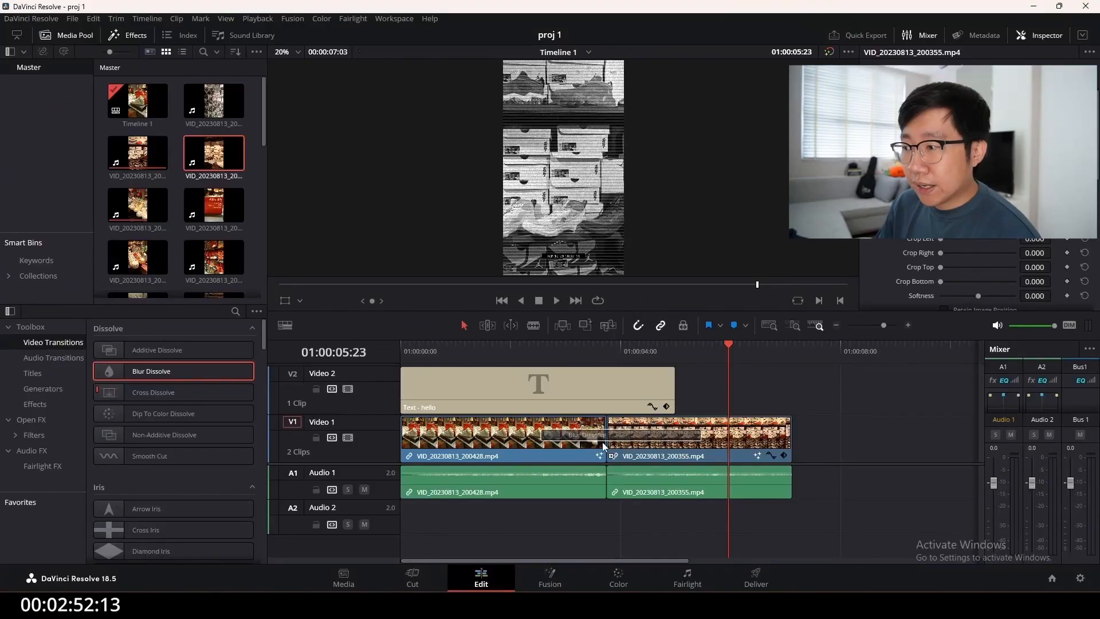
pyautogui.moveTo(604, 446); pyautogui.dragTo(607, 445)
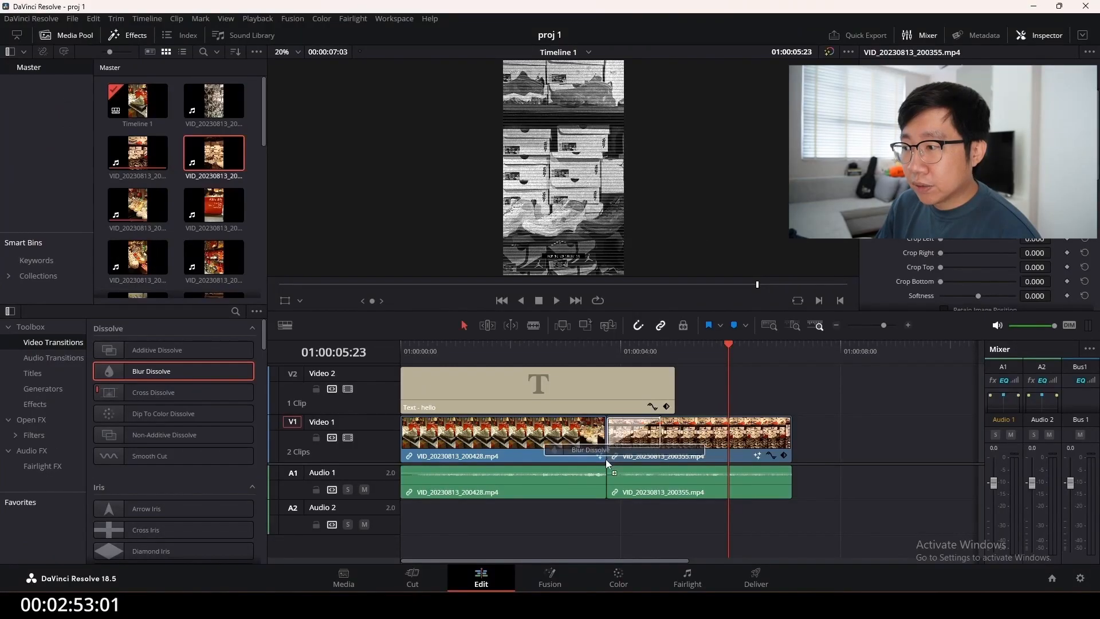
pyautogui.click(575, 348)
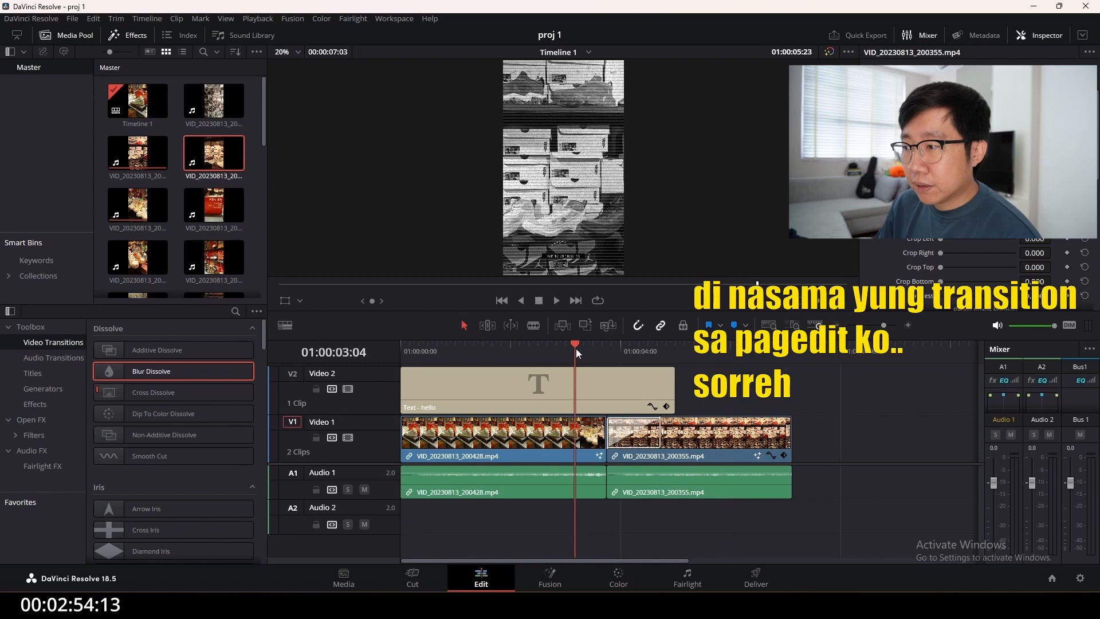
pyautogui.press('space')
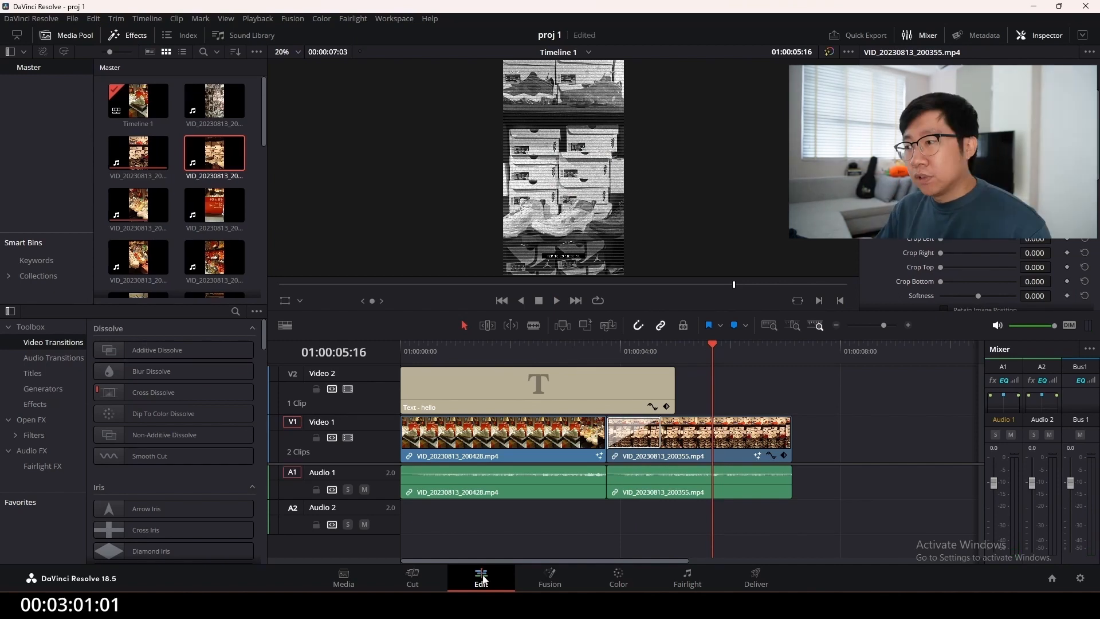
# On the Color page, apply the DCI-P3 Kodak 2383 D55 film look LUT to the second clip's node
pyautogui.click(619, 576)
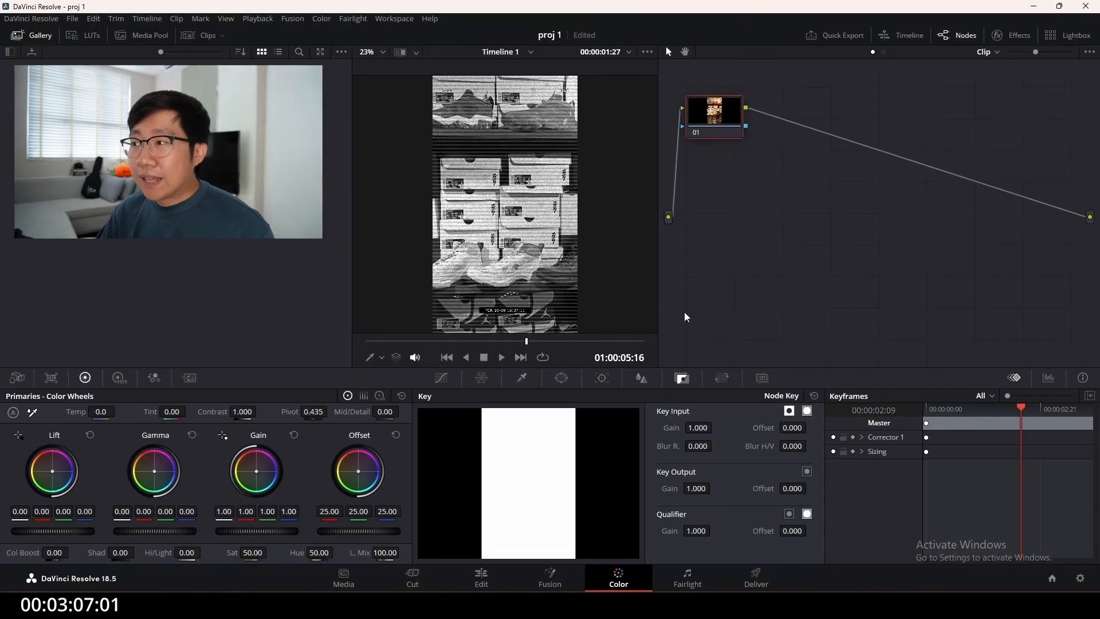
pyautogui.rightClick(711, 116)
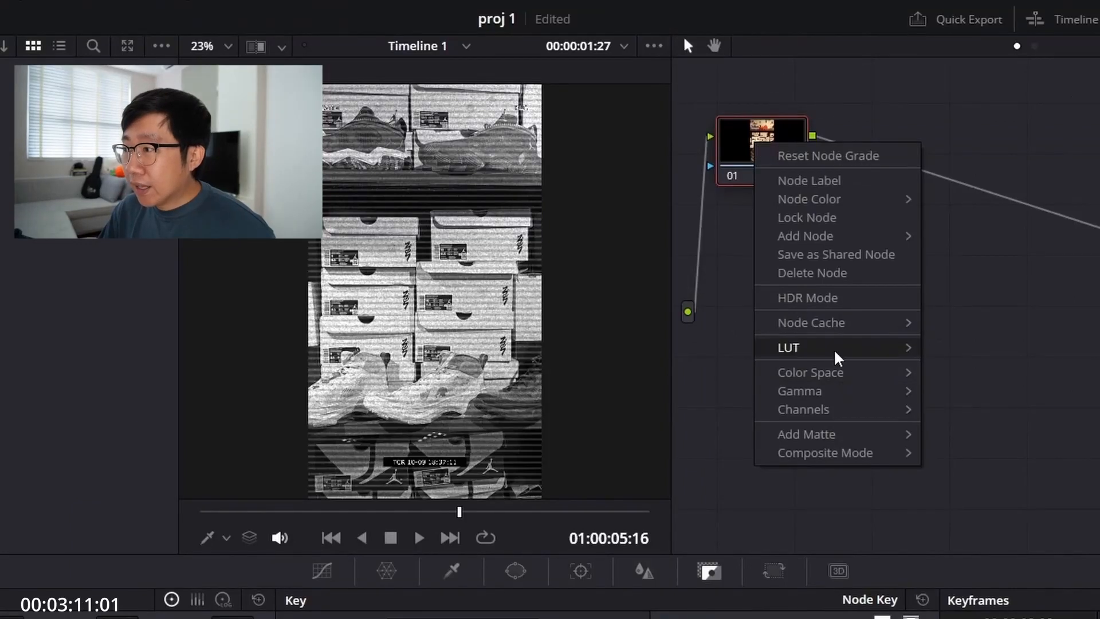
pyautogui.moveTo(837, 357)
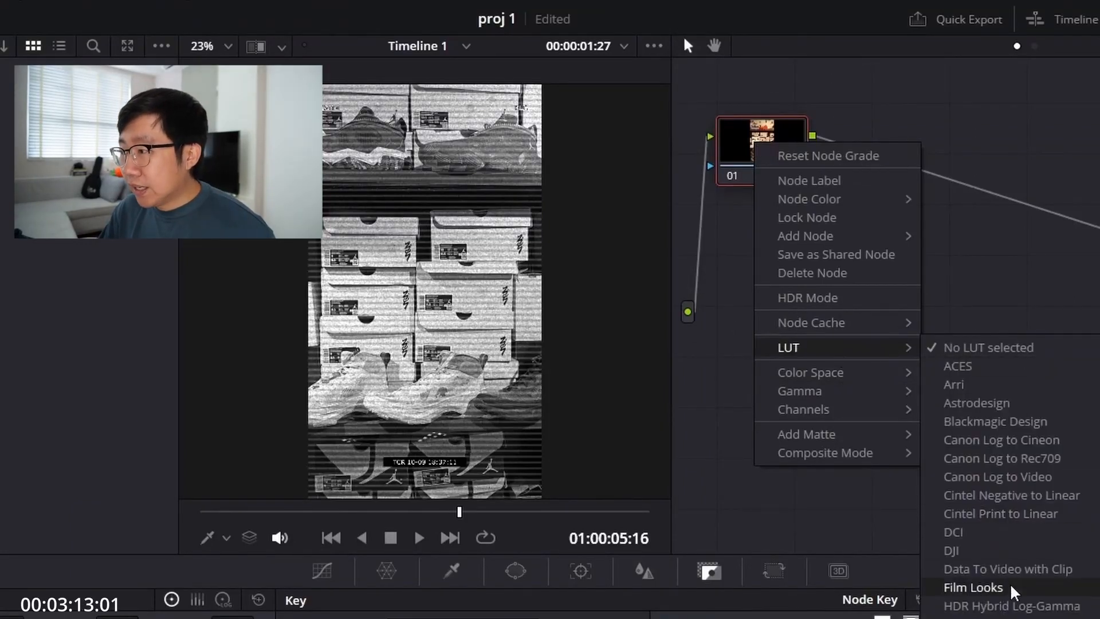
pyautogui.moveTo(1013, 592)
pyautogui.click(1017, 388)
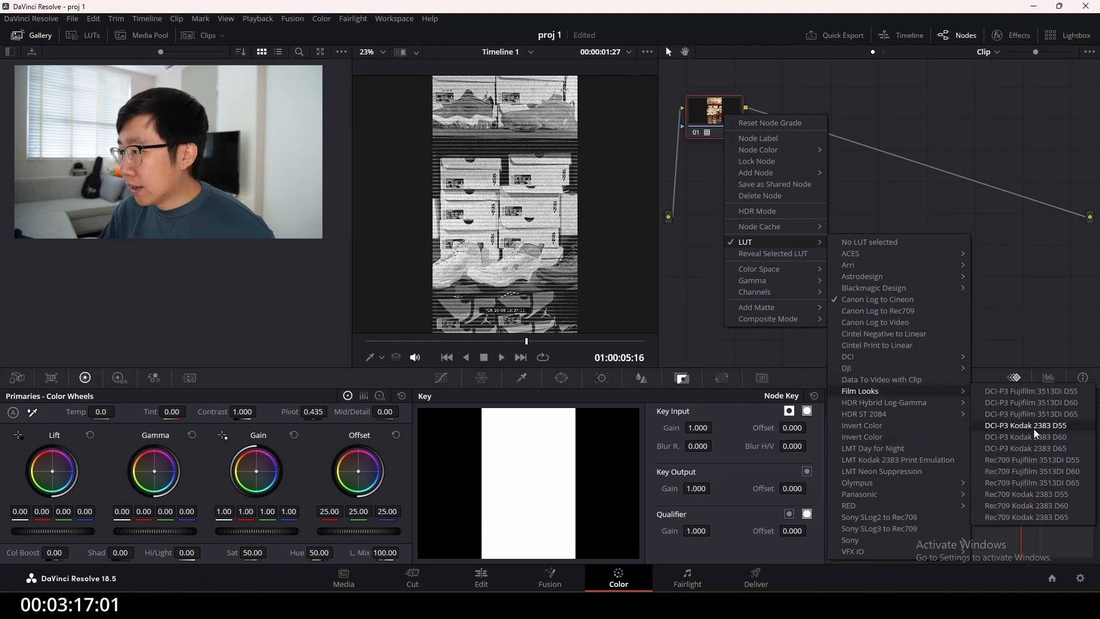
pyautogui.click(1035, 434)
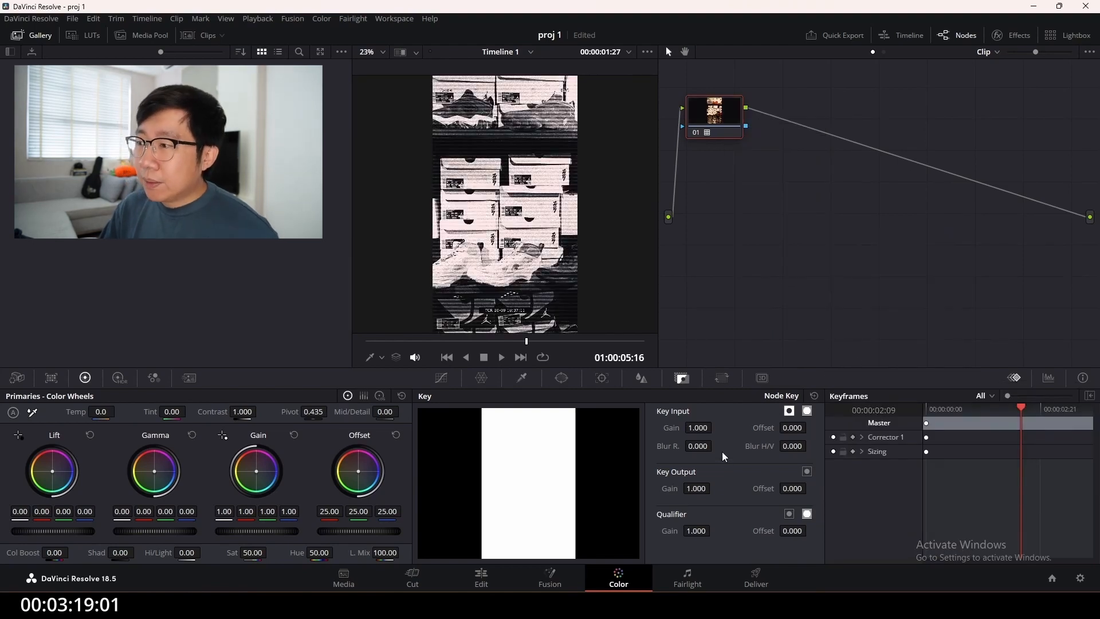
# Set the node's Key Output gain to 0.2 and scrub through the graded clip on the Edit page timeline
pyautogui.click(696, 488)
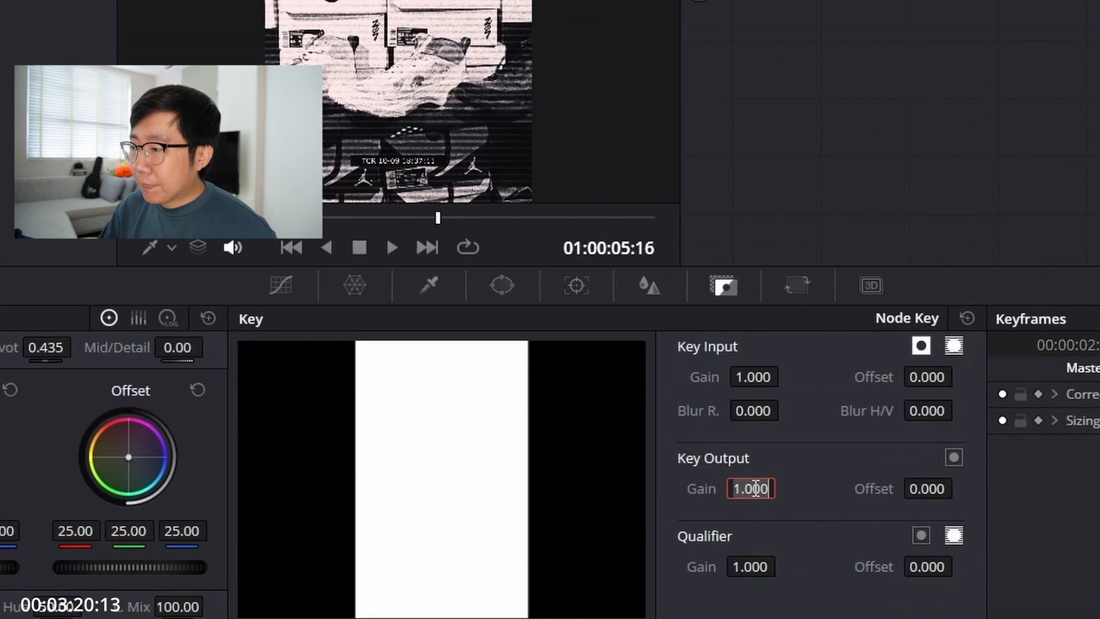
pyautogui.write('0')
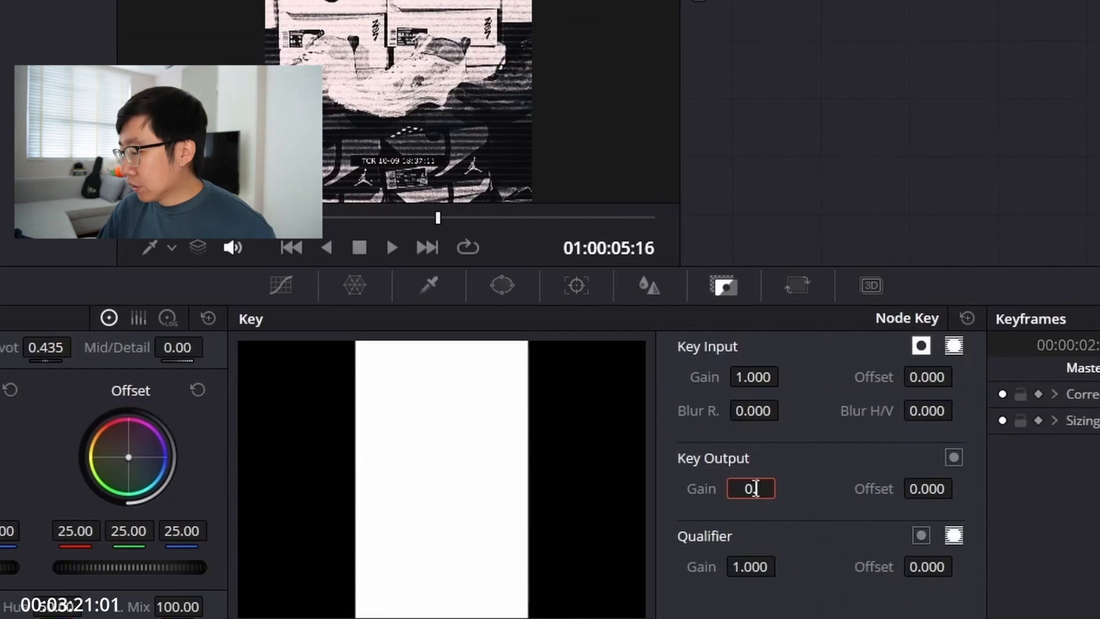
pyautogui.write('.2')
pyautogui.press('Return')
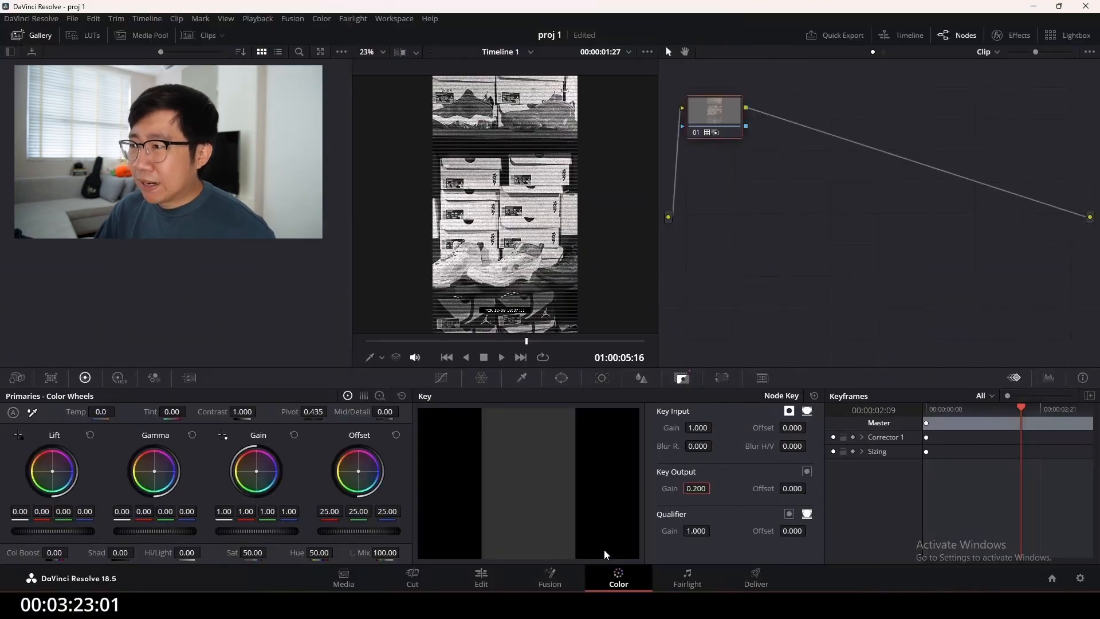
pyautogui.click(481, 578)
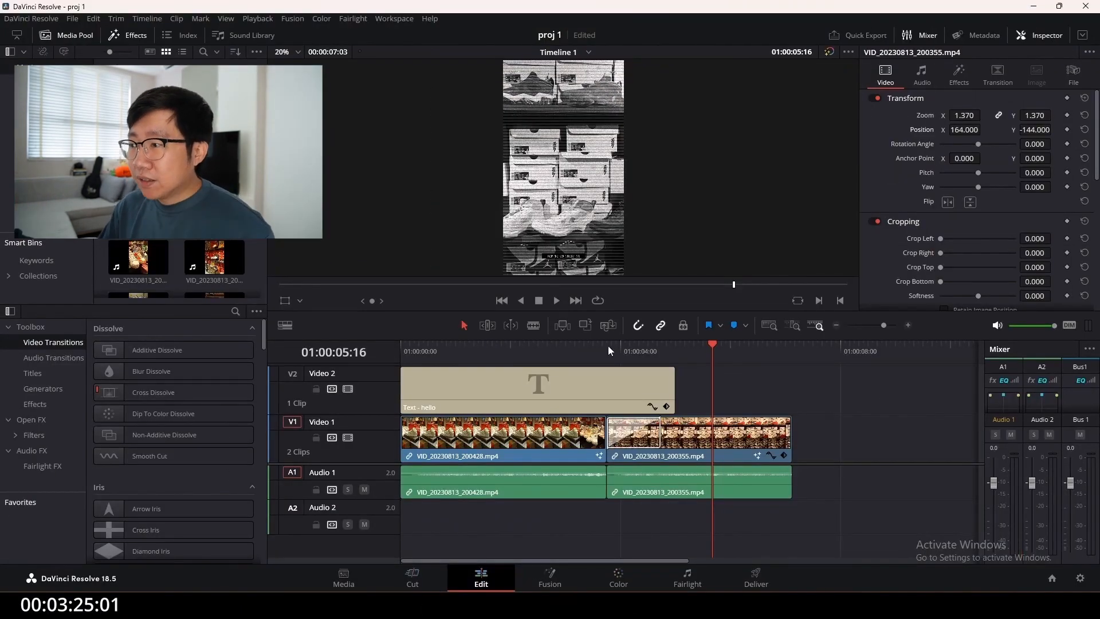
pyautogui.click(524, 345)
pyautogui.moveTo(523, 345); pyautogui.dragTo(721, 340)
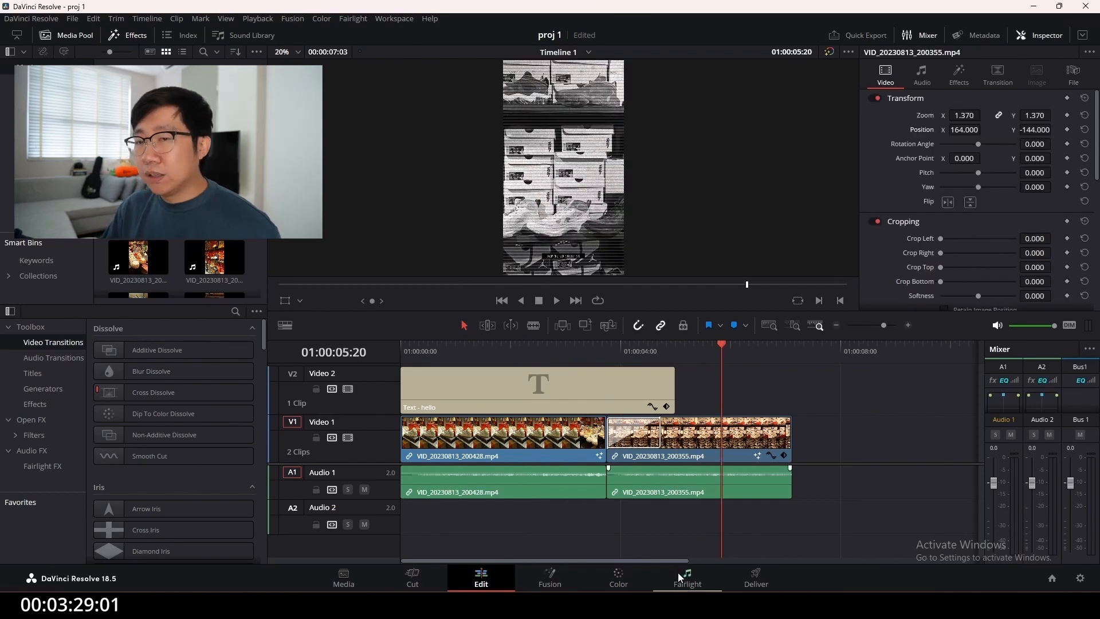
# Lock the Video 1 track and toggle the mute on Audio 1
pyautogui.click(611, 575)
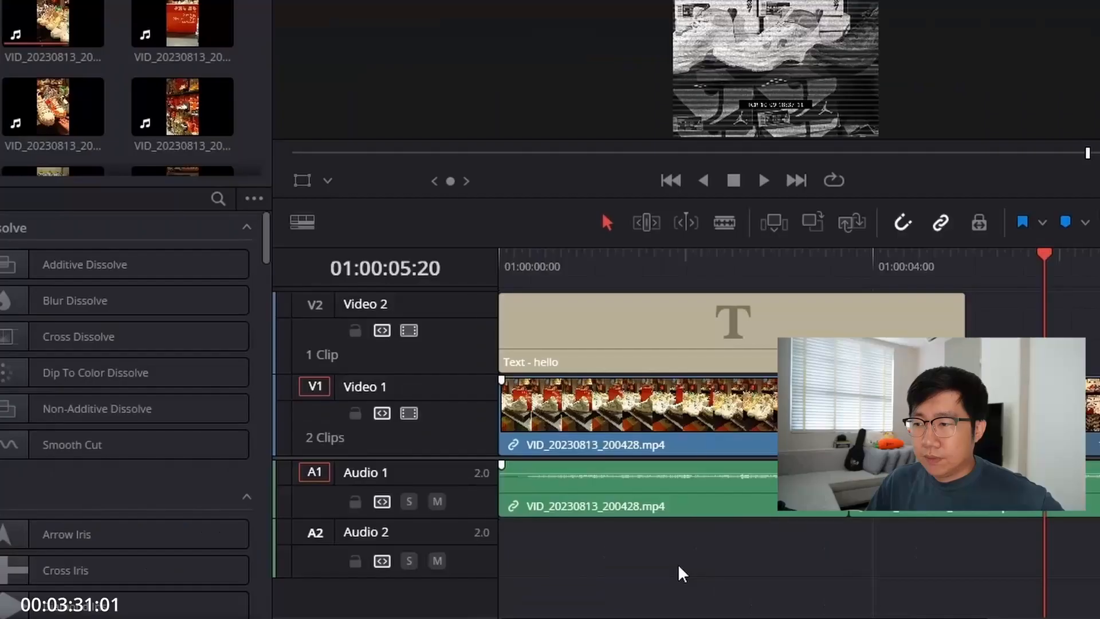
pyautogui.click(355, 413)
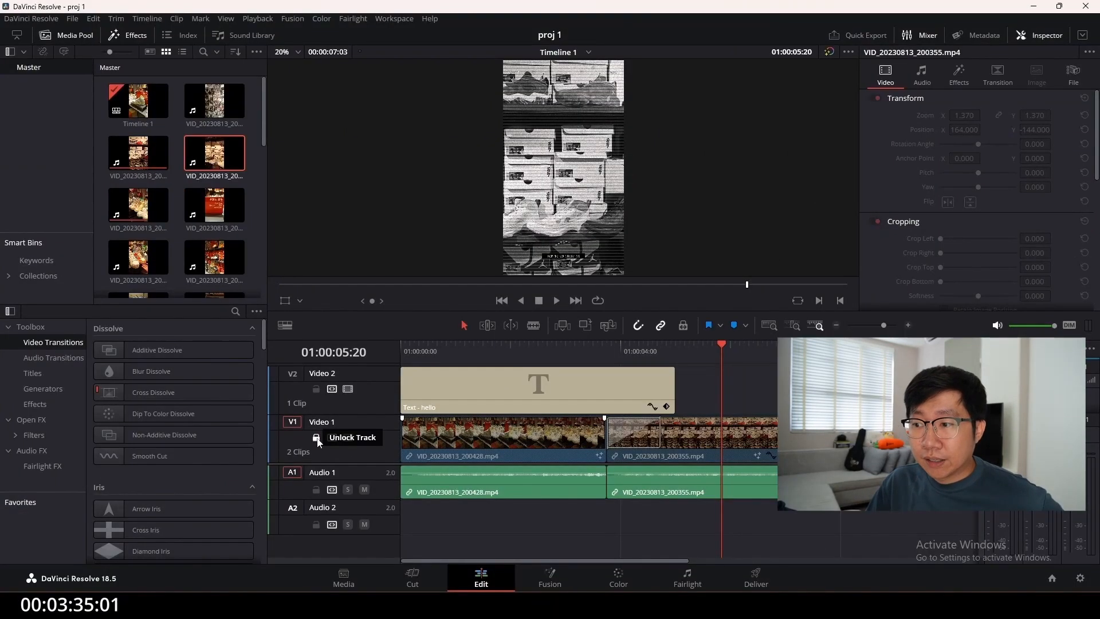
pyautogui.click(317, 437)
pyautogui.click(317, 438)
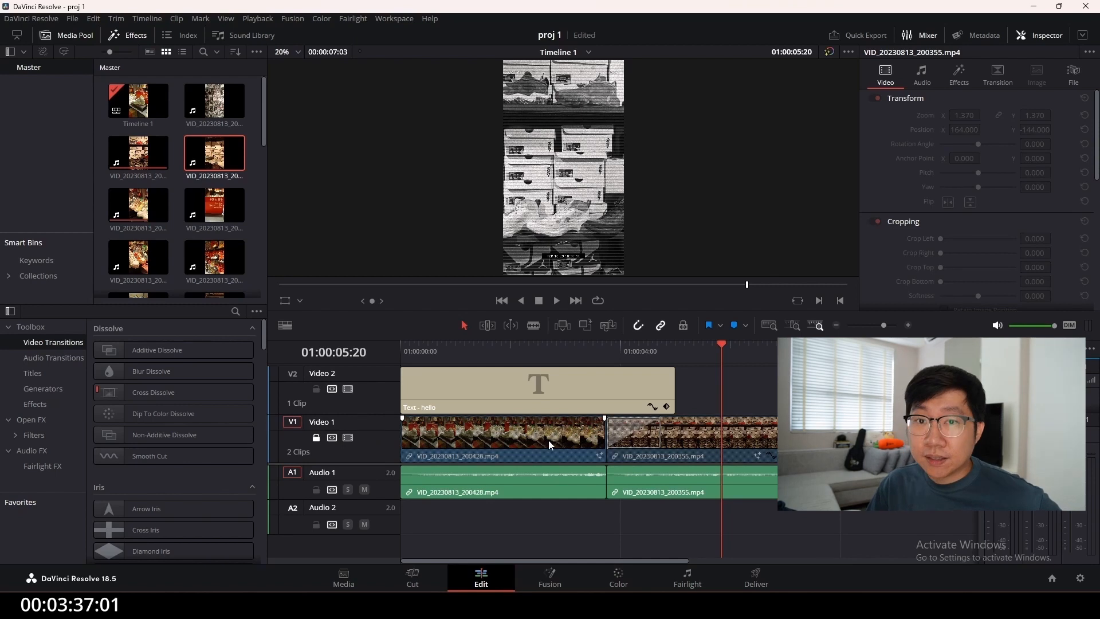
pyautogui.click(365, 489)
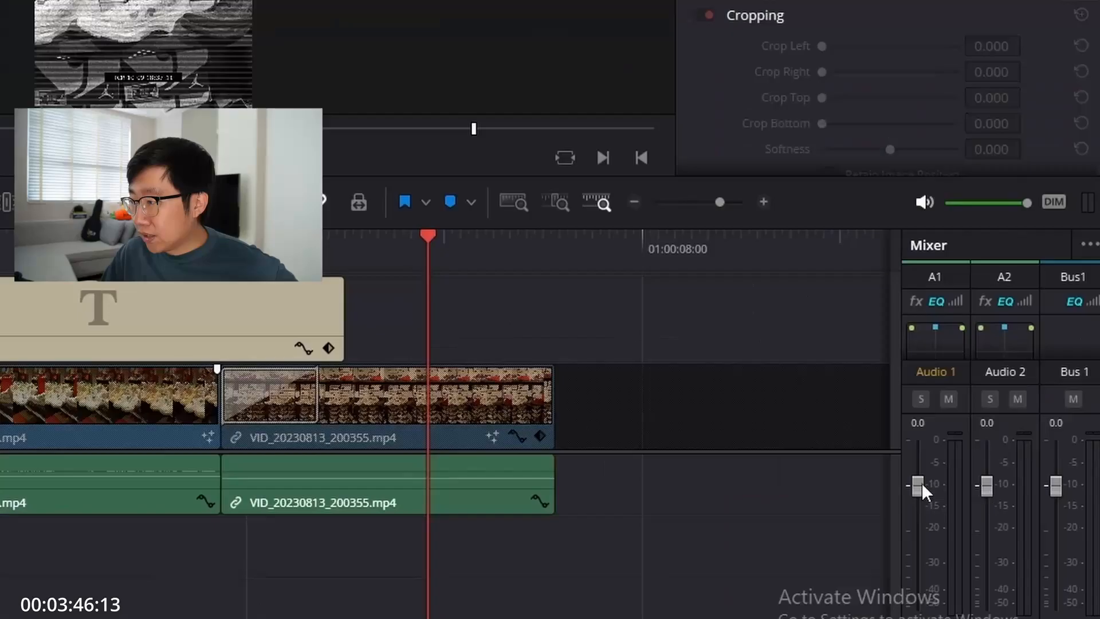
# Set the Audio 1 track level to about +0.2, raise the first audio clip's volume line and play it back
pyautogui.moveTo(996, 481); pyautogui.dragTo(997, 491)
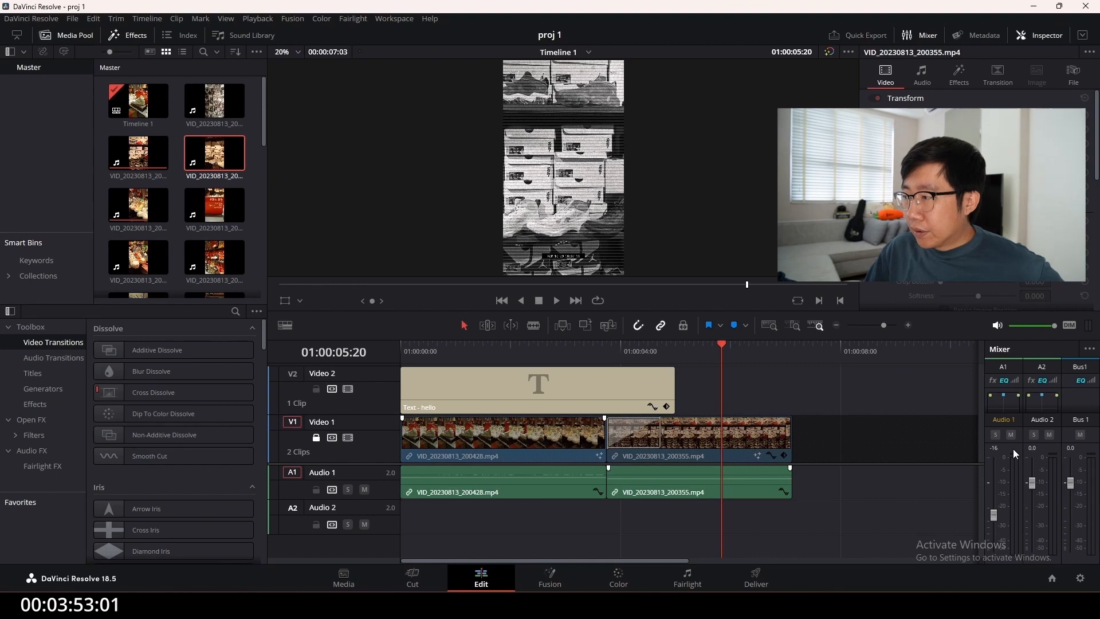
pyautogui.moveTo(994, 515); pyautogui.dragTo(994, 513)
pyautogui.moveTo(994, 512); pyautogui.dragTo(994, 497)
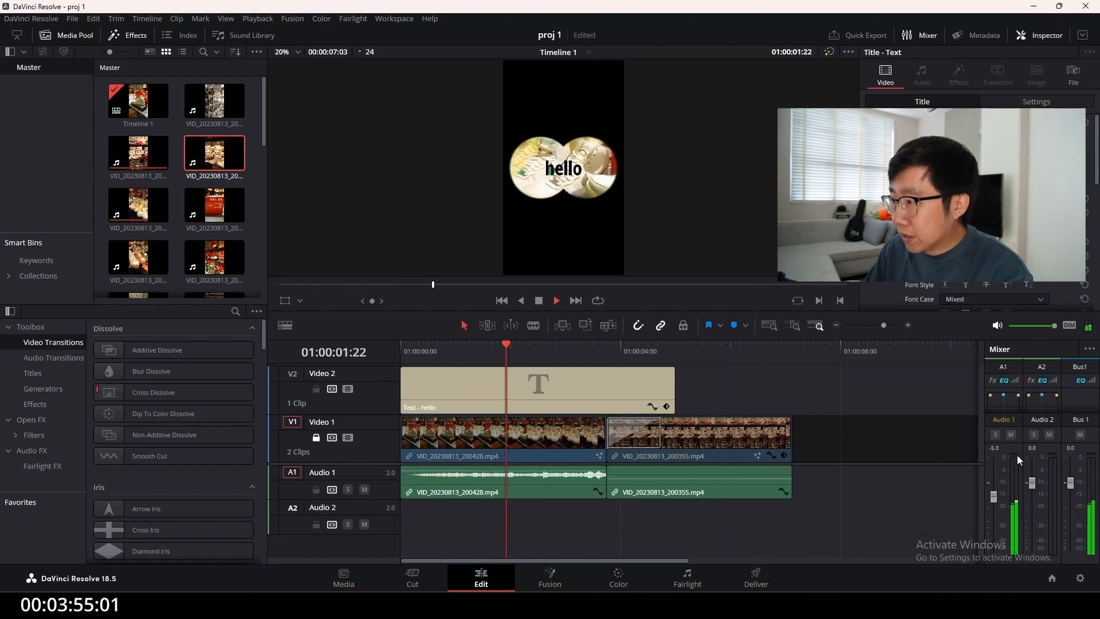
pyautogui.click(416, 347)
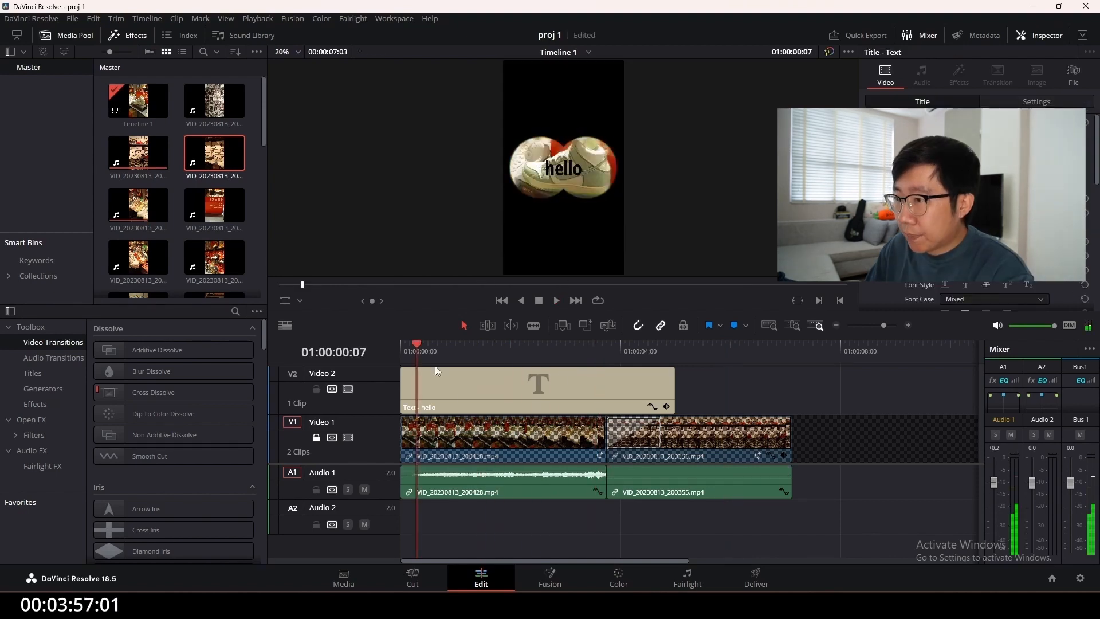
pyautogui.moveTo(530, 477); pyautogui.dragTo(530, 465)
pyautogui.press('space')
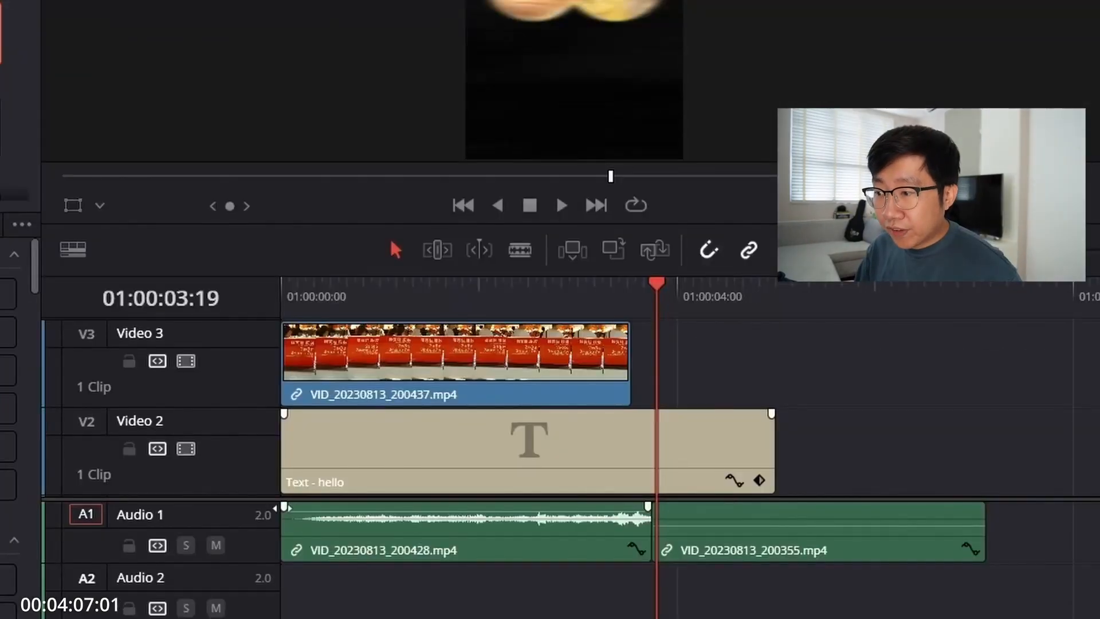
# Add a fade-in and a fade-out to the first clip on Audio 1
pyautogui.moveTo(284, 508); pyautogui.dragTo(343, 507)
pyautogui.moveTo(644, 517); pyautogui.dragTo(588, 508)
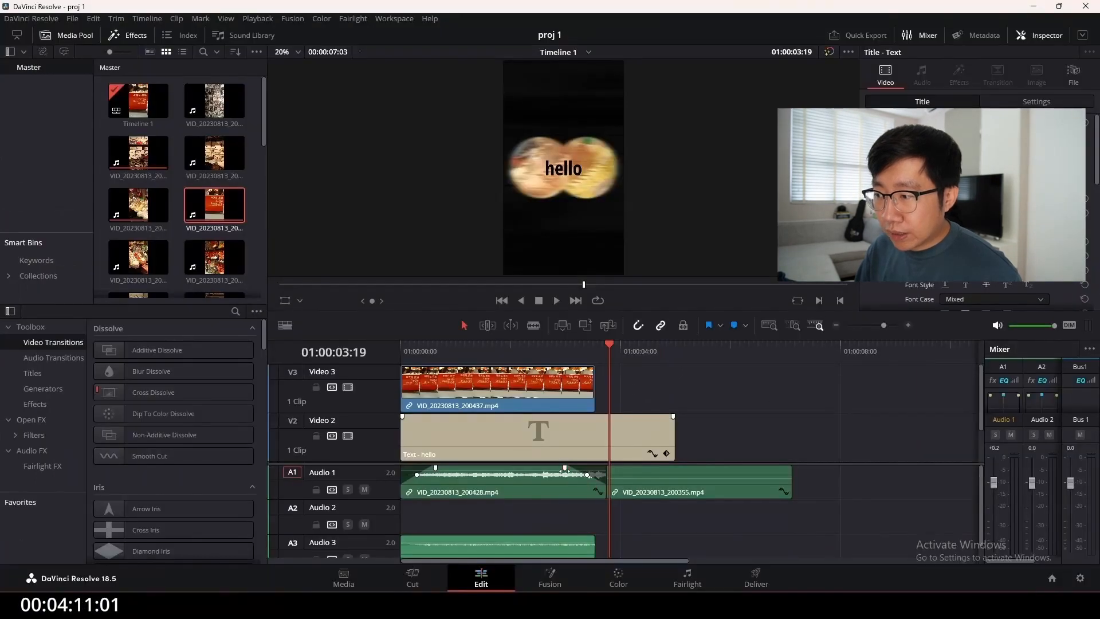
pyautogui.click(402, 346)
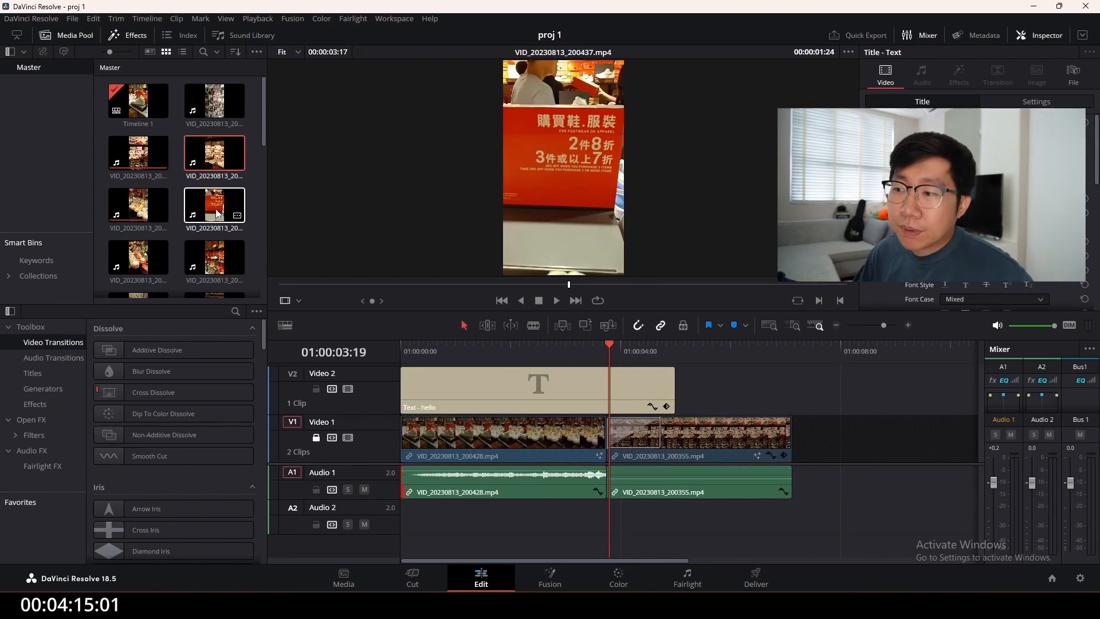
# Place VID_20230813_200437.mp4 at the timeline start on a new Video 3 track above the hello title
pyautogui.moveTo(218, 214); pyautogui.dragTo(452, 362)
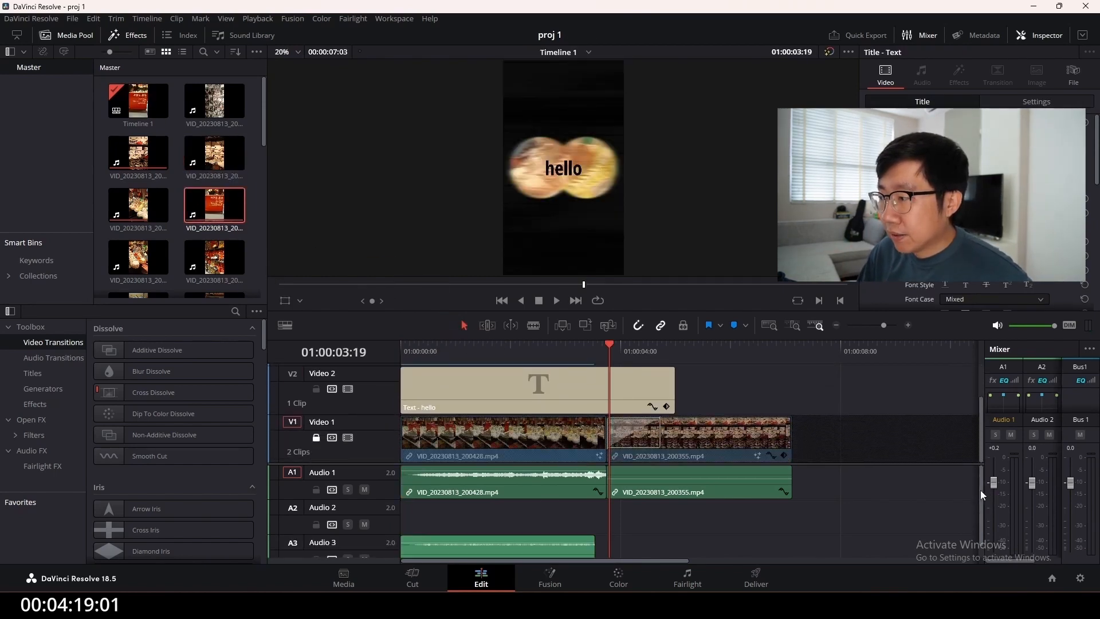
pyautogui.moveTo(981, 489)
pyautogui.mouseDown()
pyautogui.moveTo(981, 536)
pyautogui.moveTo(982, 473)
pyautogui.moveTo(982, 511)
pyautogui.mouseUp()
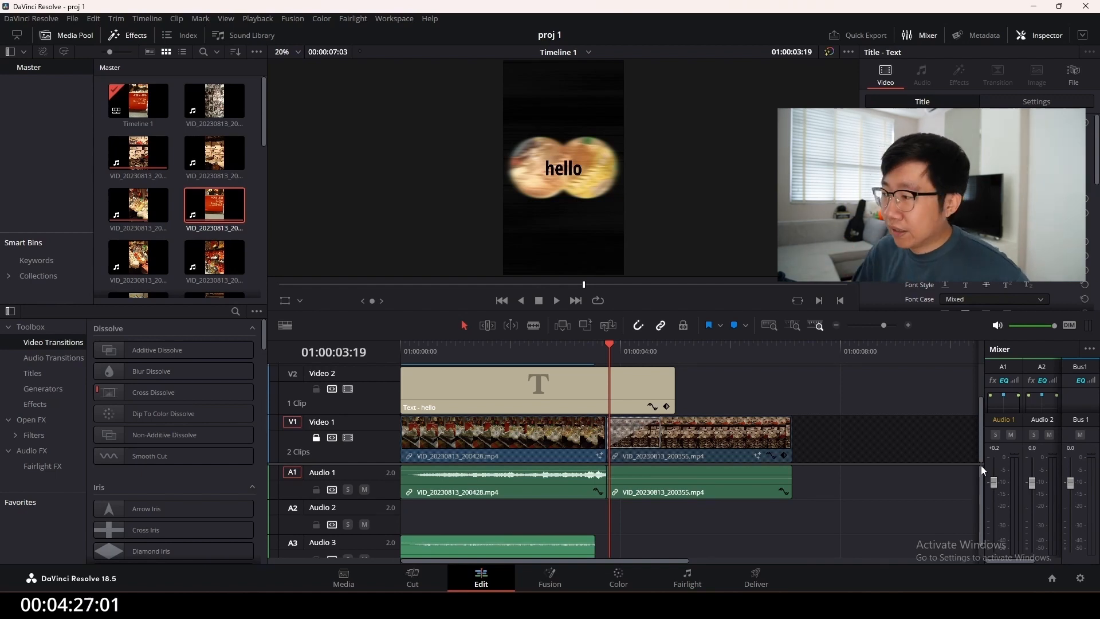
pyautogui.moveTo(981, 438); pyautogui.dragTo(978, 363)
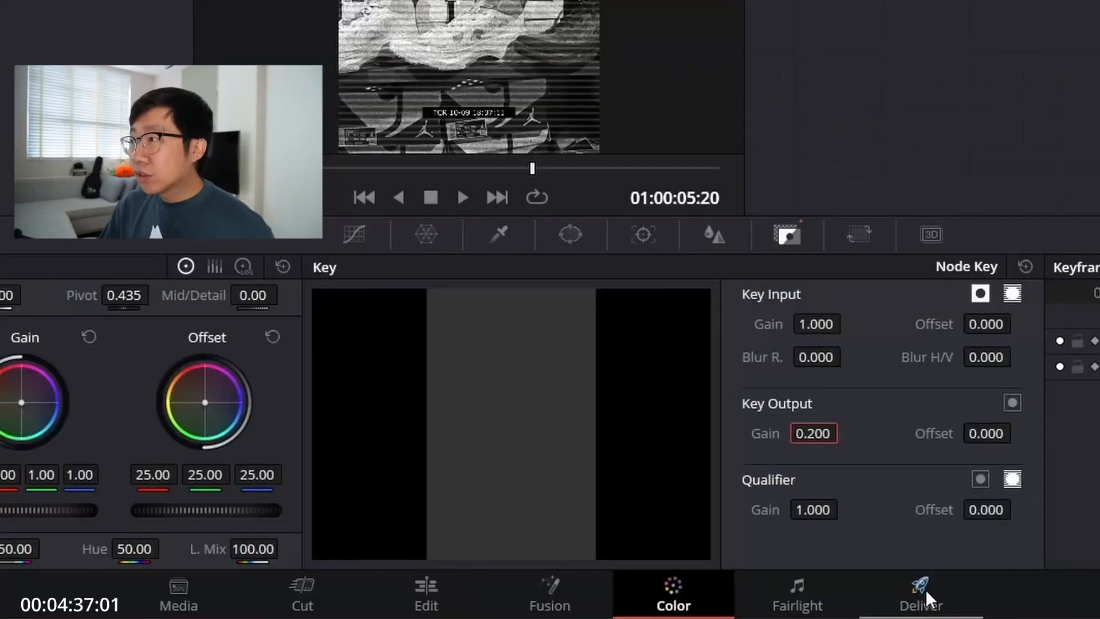
# Set up a YouTube 1080p export named proj 1 on the Deliver page and render the job to D:\Render
pyautogui.click(925, 589)
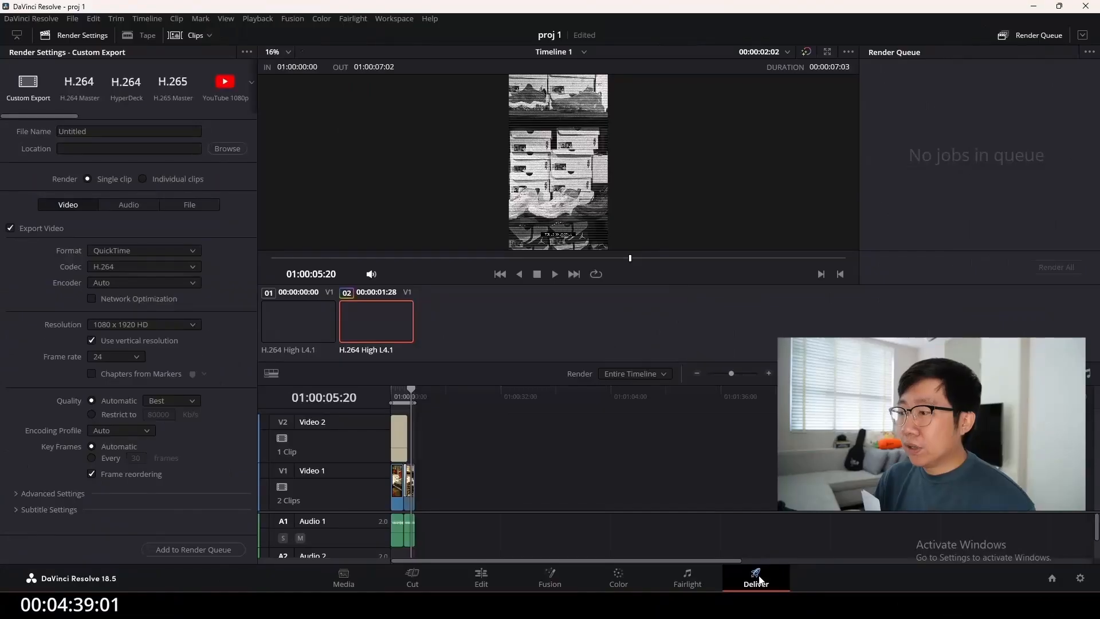
pyautogui.click(221, 85)
pyautogui.moveTo(109, 132); pyautogui.dragTo(3, 132)
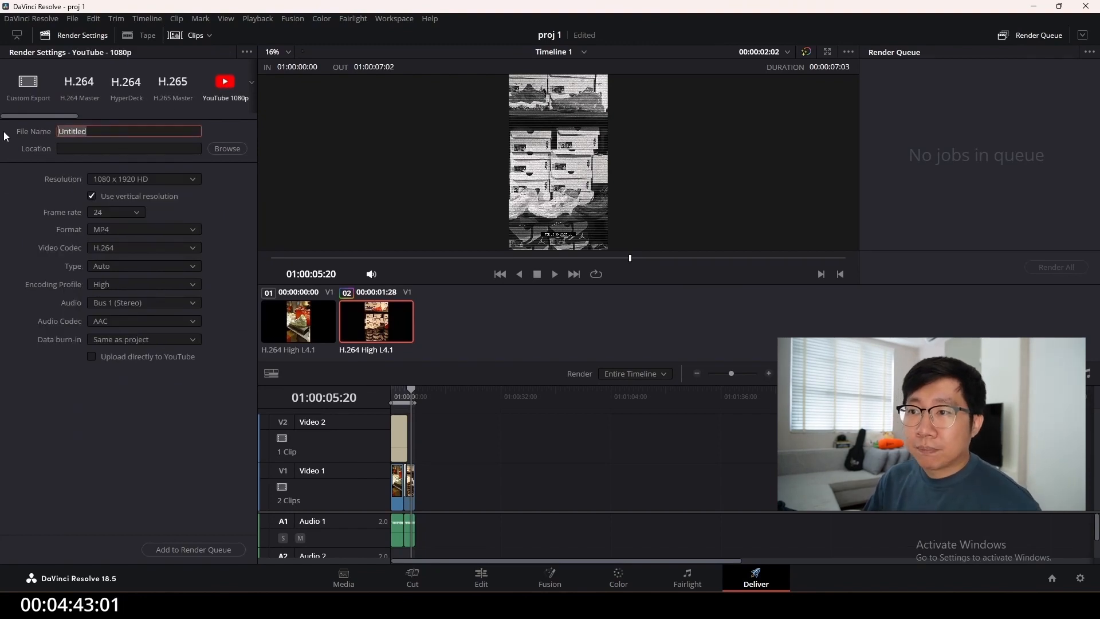
pyautogui.write('proj 1')
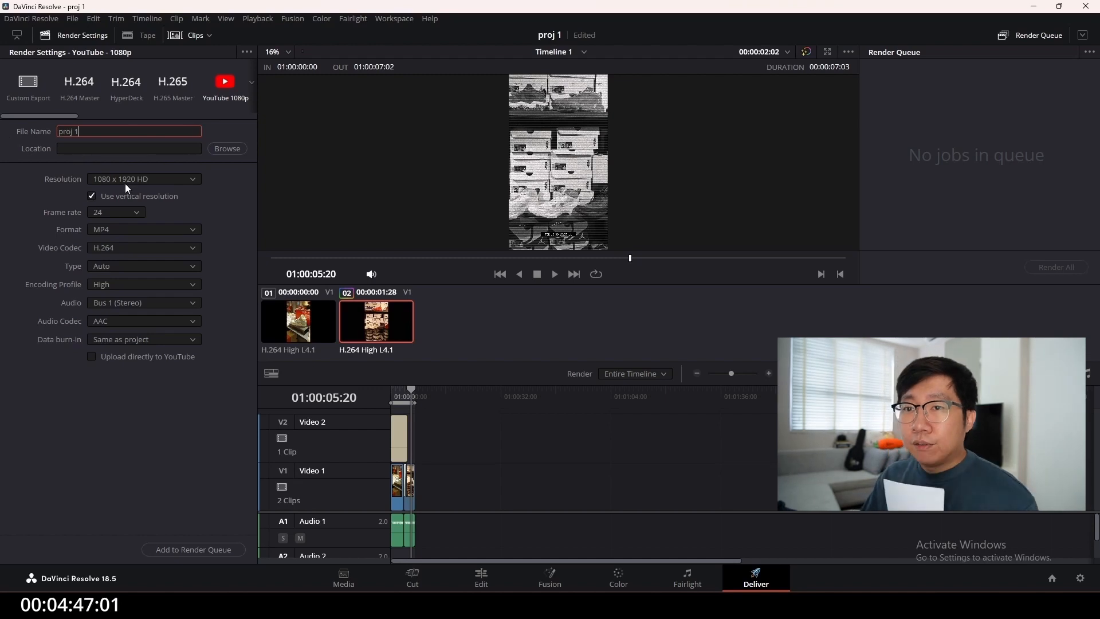
pyautogui.click(91, 196)
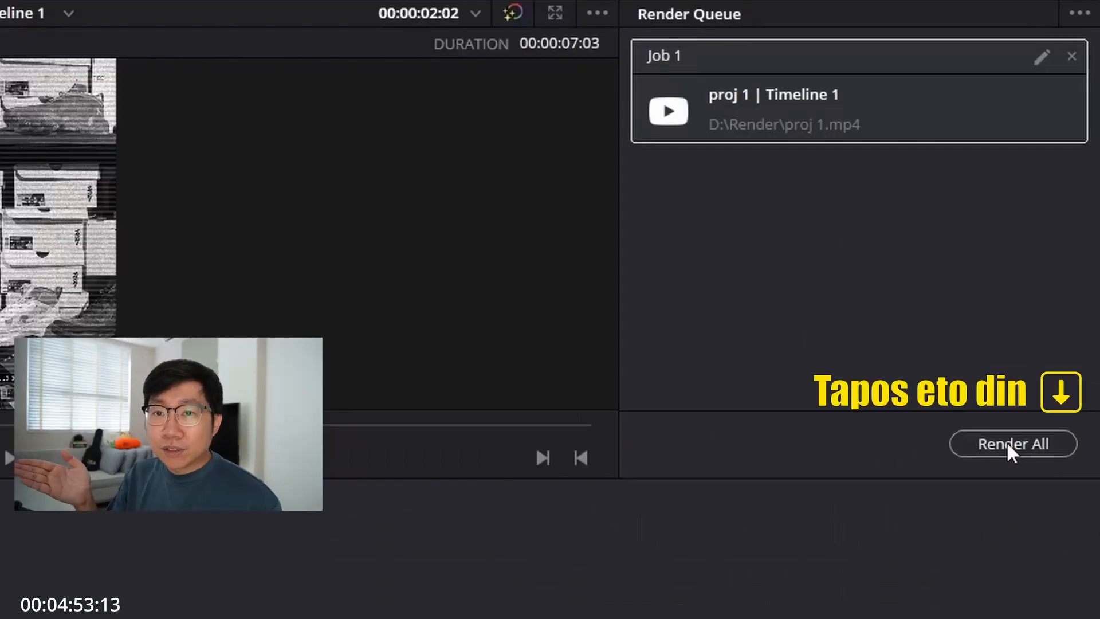
pyautogui.click(1007, 445)
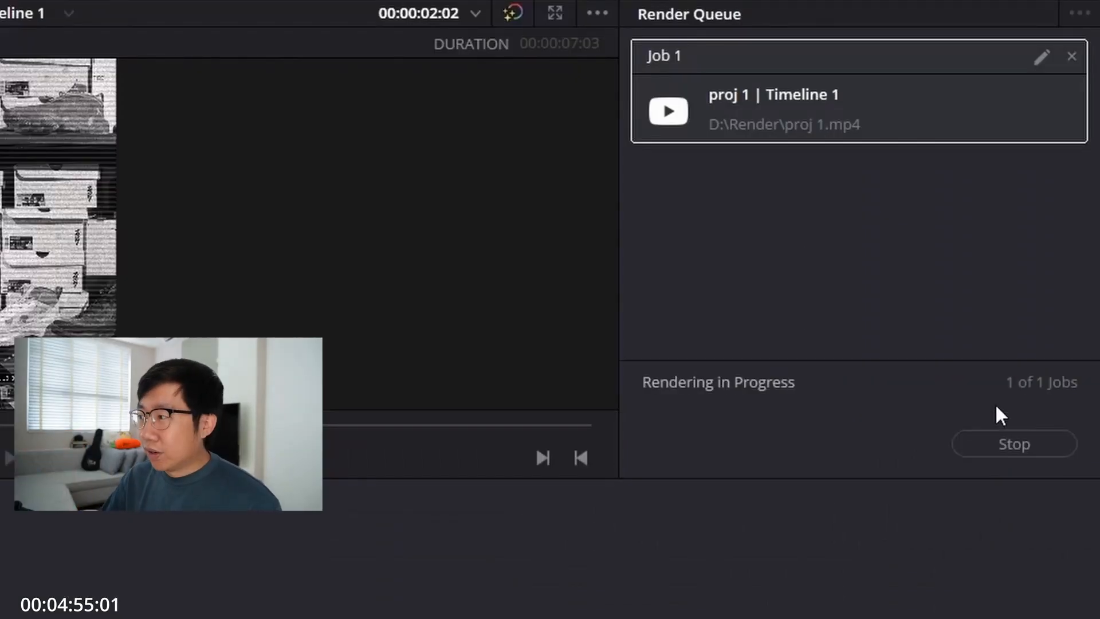